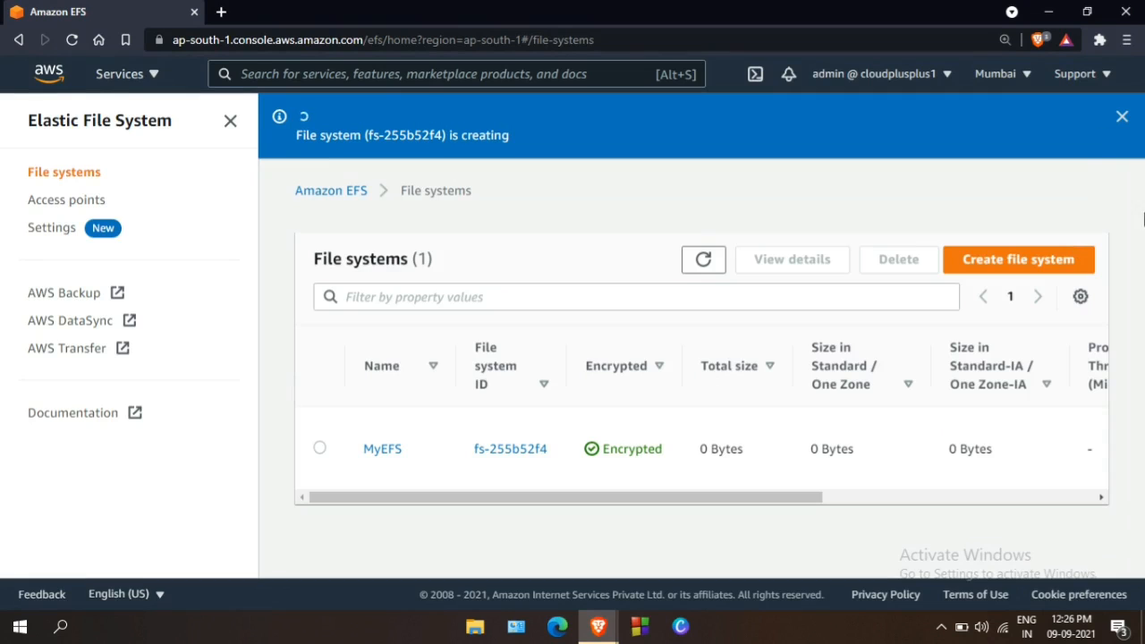
- Check the state of the MyEFS file system across the list's columns and dismiss the notification banner
left_click_drag(780, 497, 1087, 484)
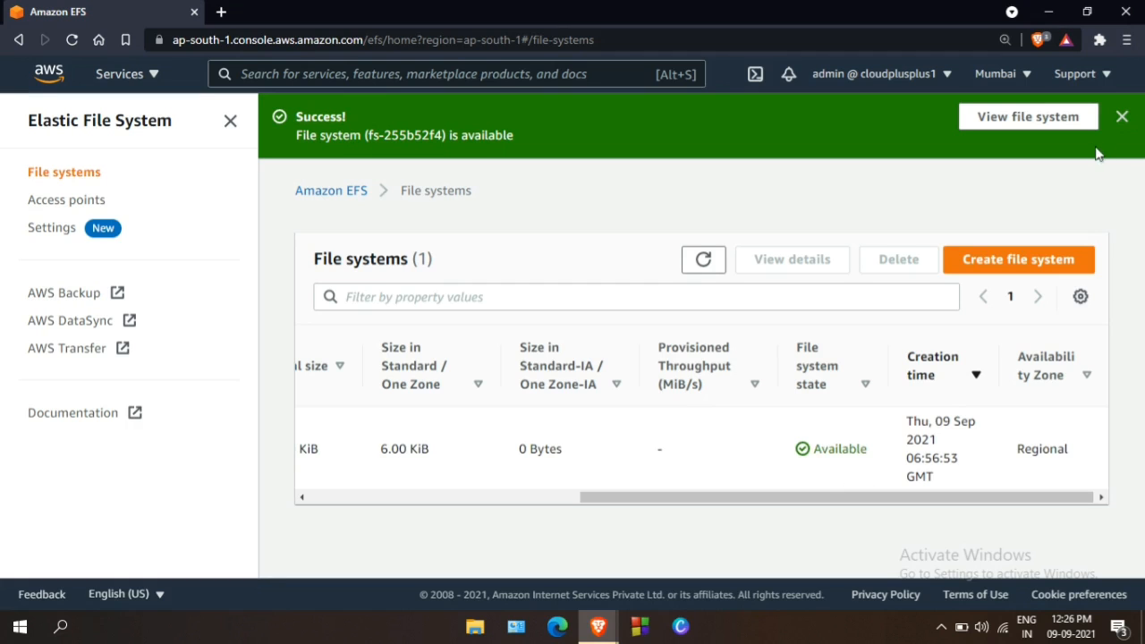
left_click(1122, 119)
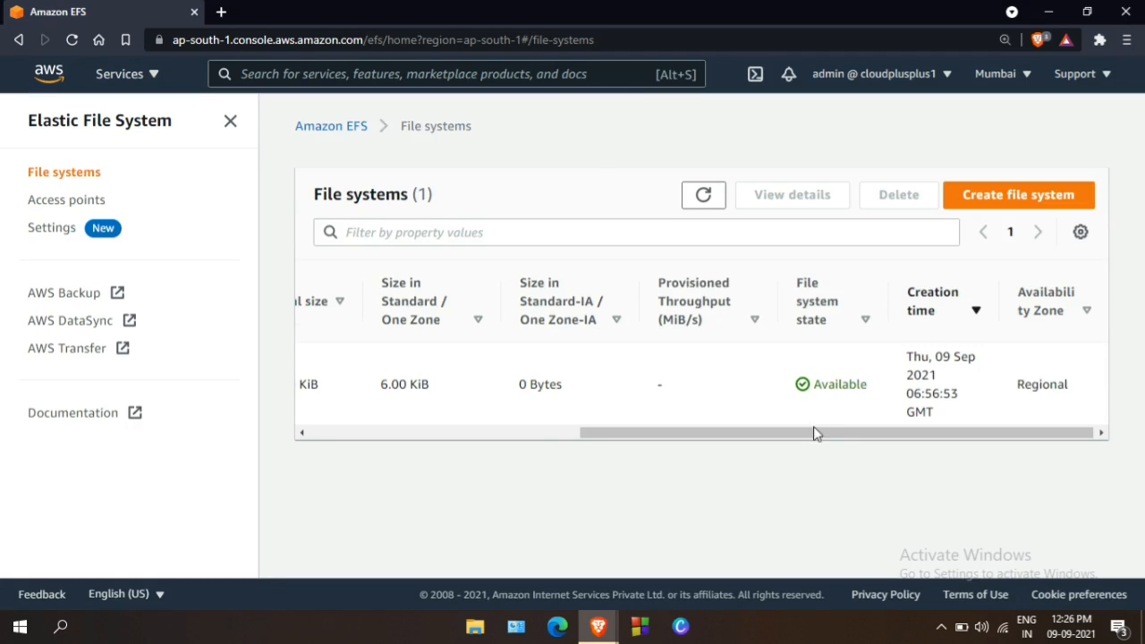
left_click_drag(814, 434, 443, 456)
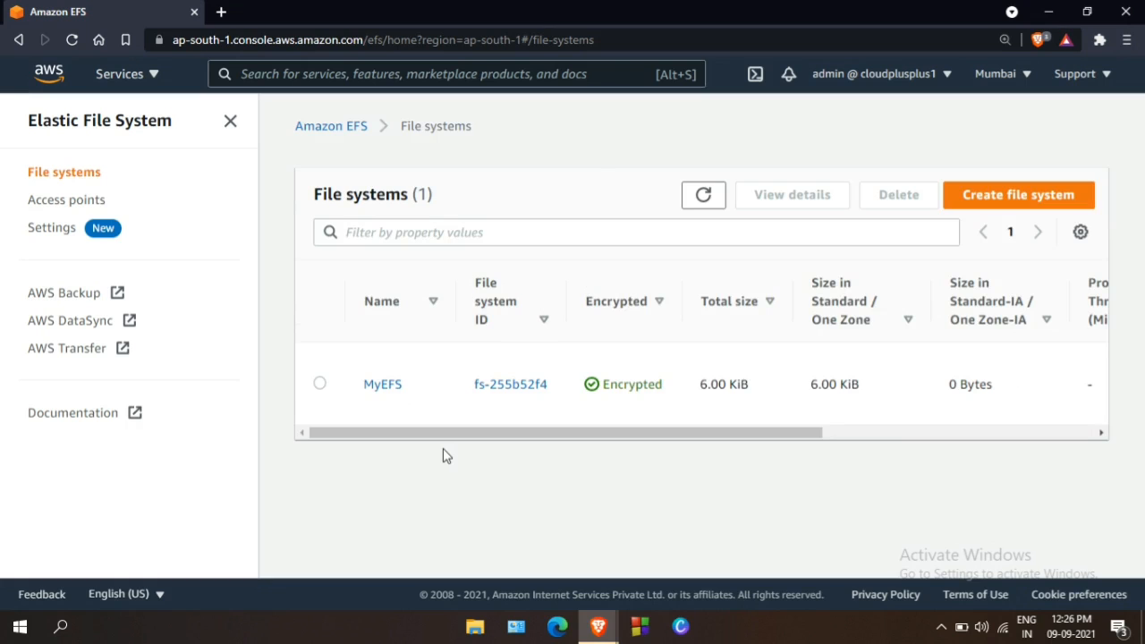
- Open the AWS console home page in a new browser tab and switch to it
right_click(56, 71)
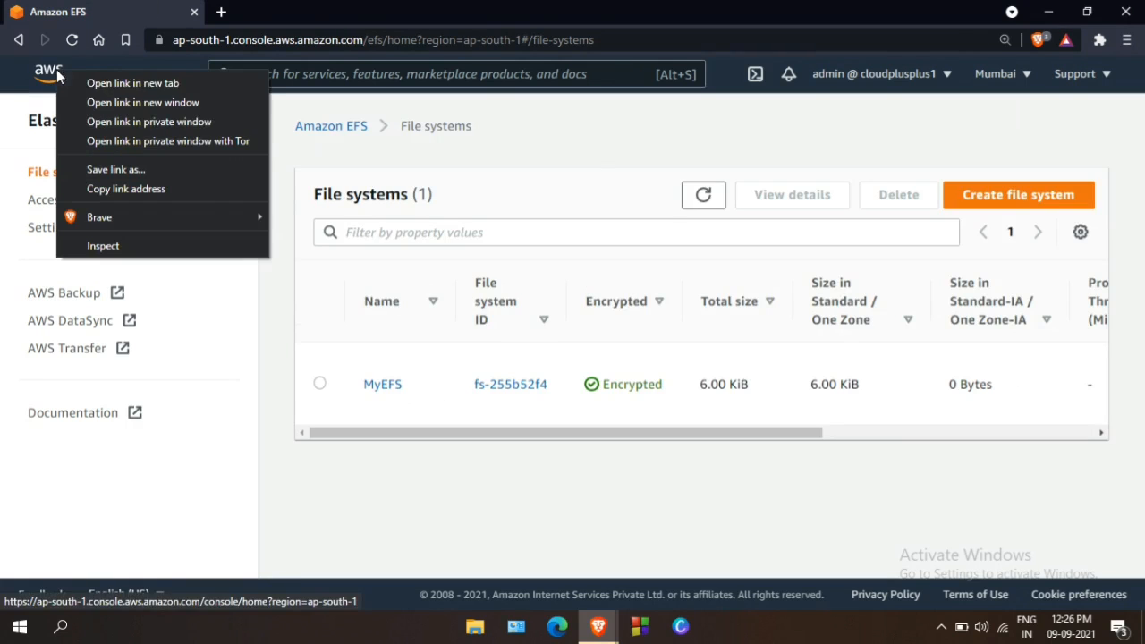
left_click(83, 83)
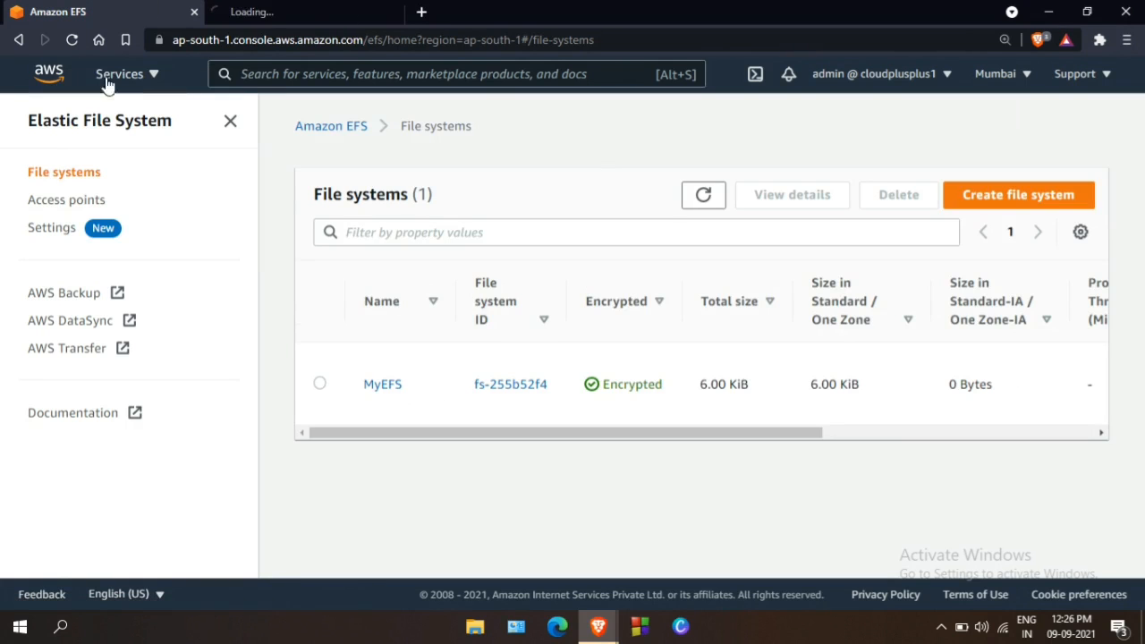
left_click(265, 7)
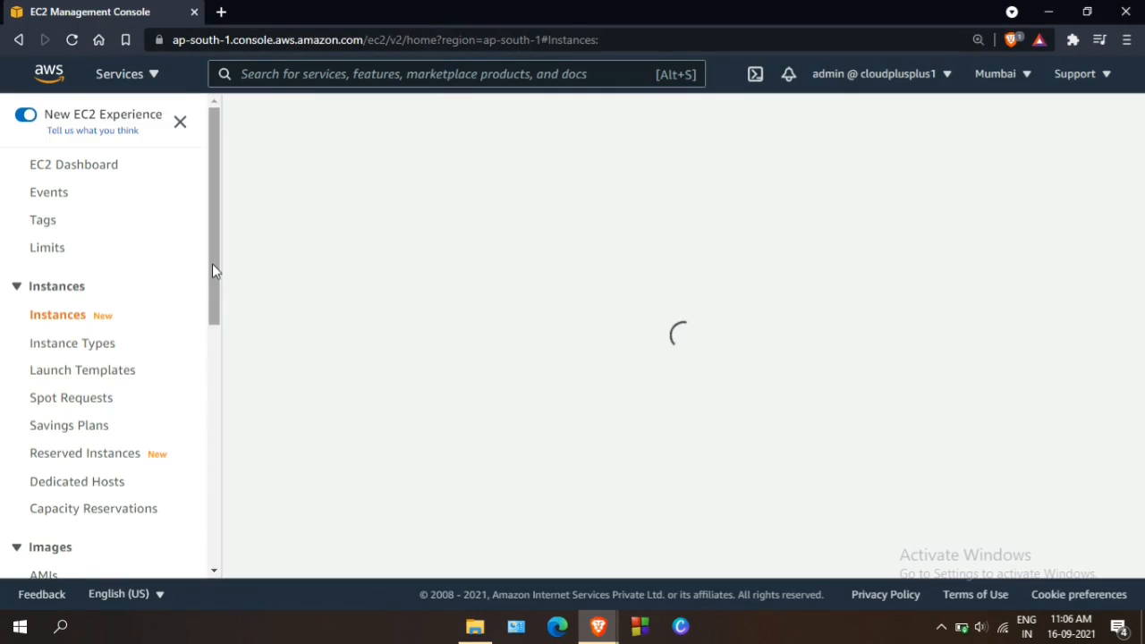
- Start creating a new EC2 security group and name it EFSWebserver-SG
left_click_drag(212, 263, 226, 483)
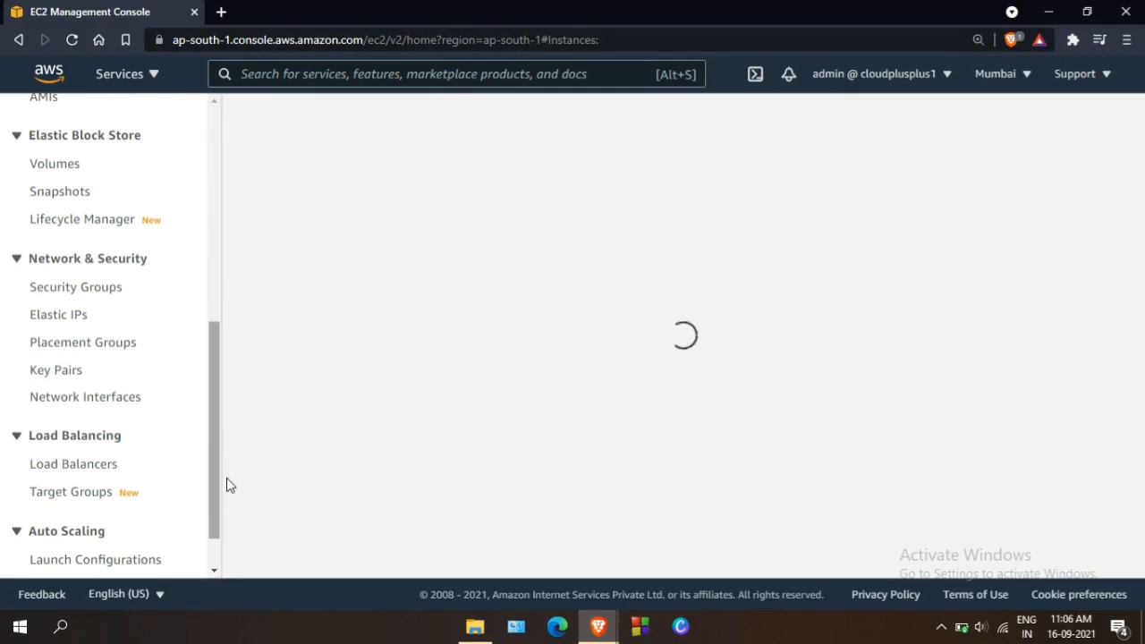
left_click(85, 292)
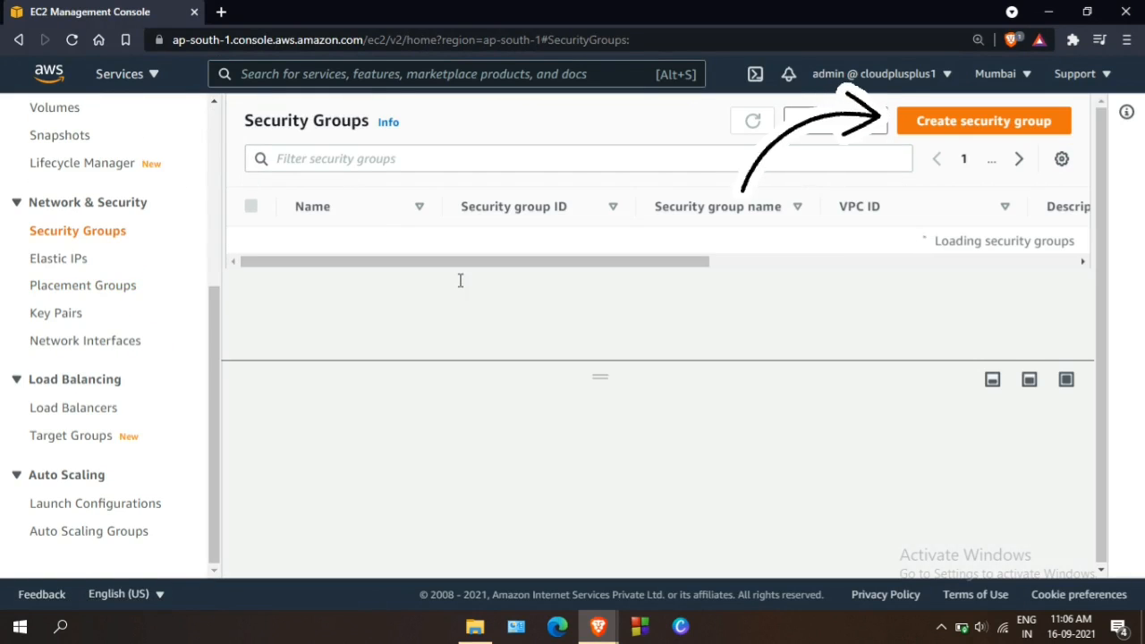
left_click(942, 127)
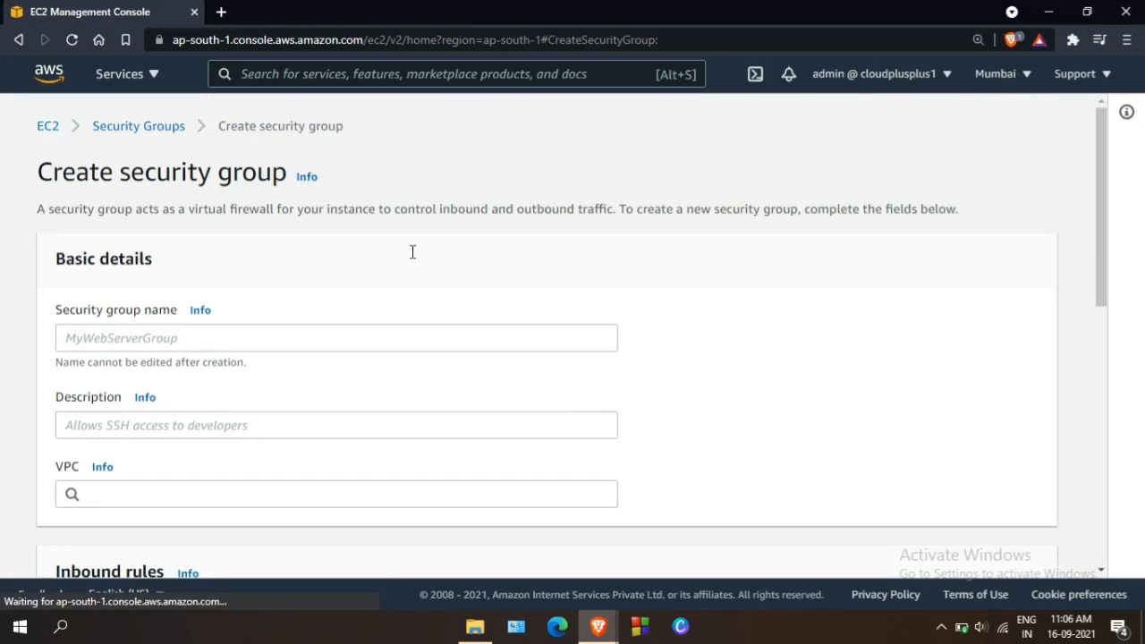
left_click(301, 335)
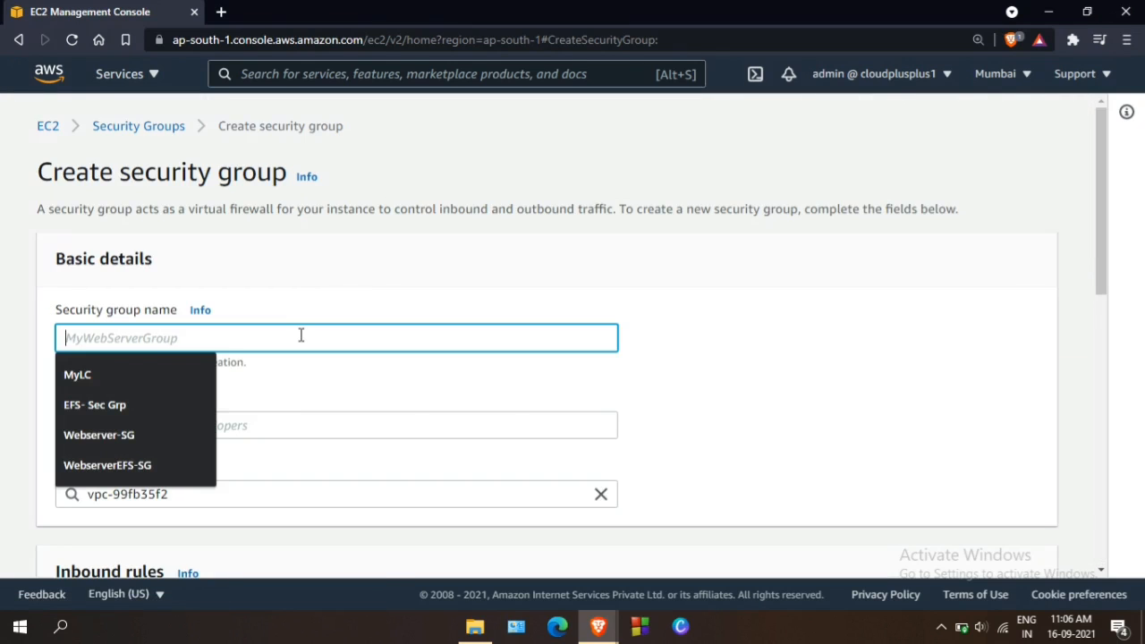
type("EFSWebserver-SG")
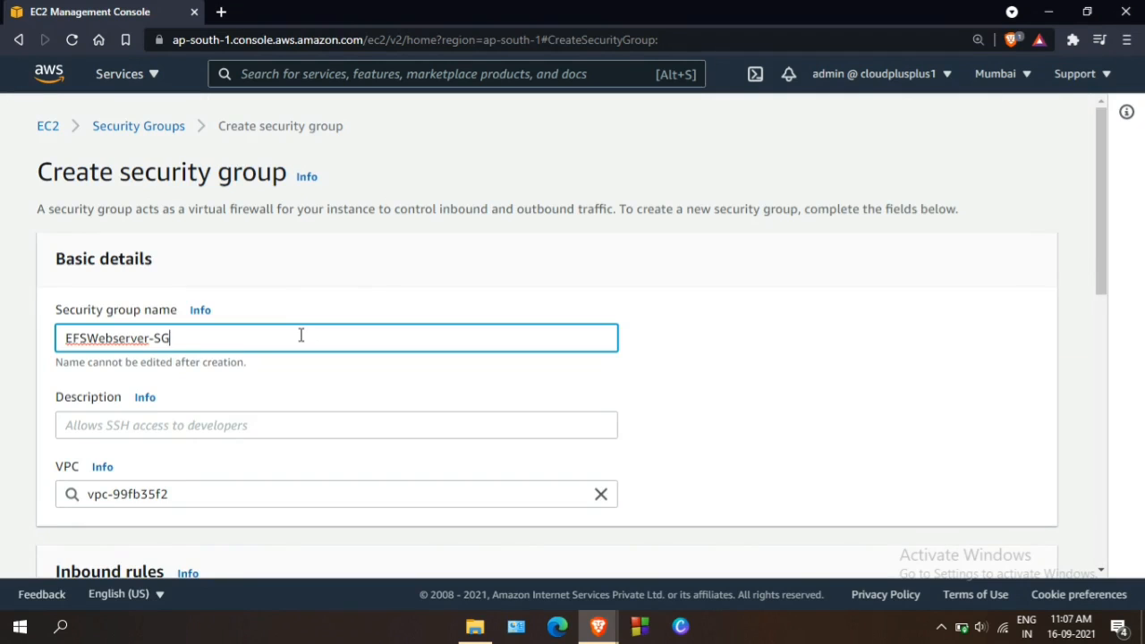
- Add an inbound rule of type SSH with the source set to anywhere (0.0.0.0/0)
scroll(120, 425, "down", 5)
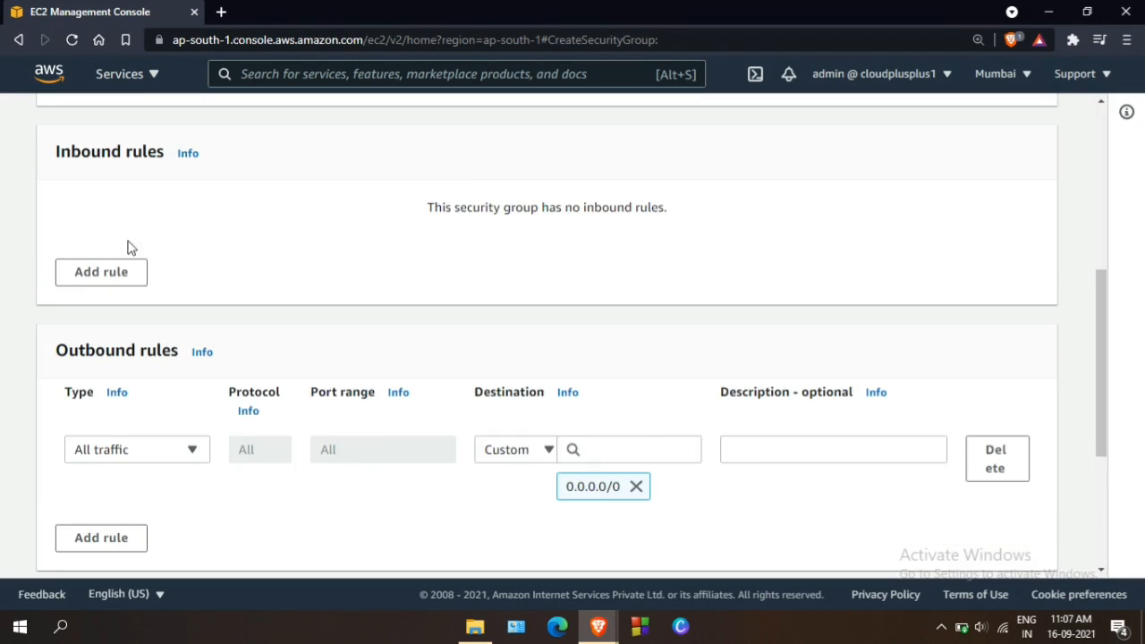
left_click(99, 272)
left_click(202, 259)
type("SSH")
left_click(87, 307)
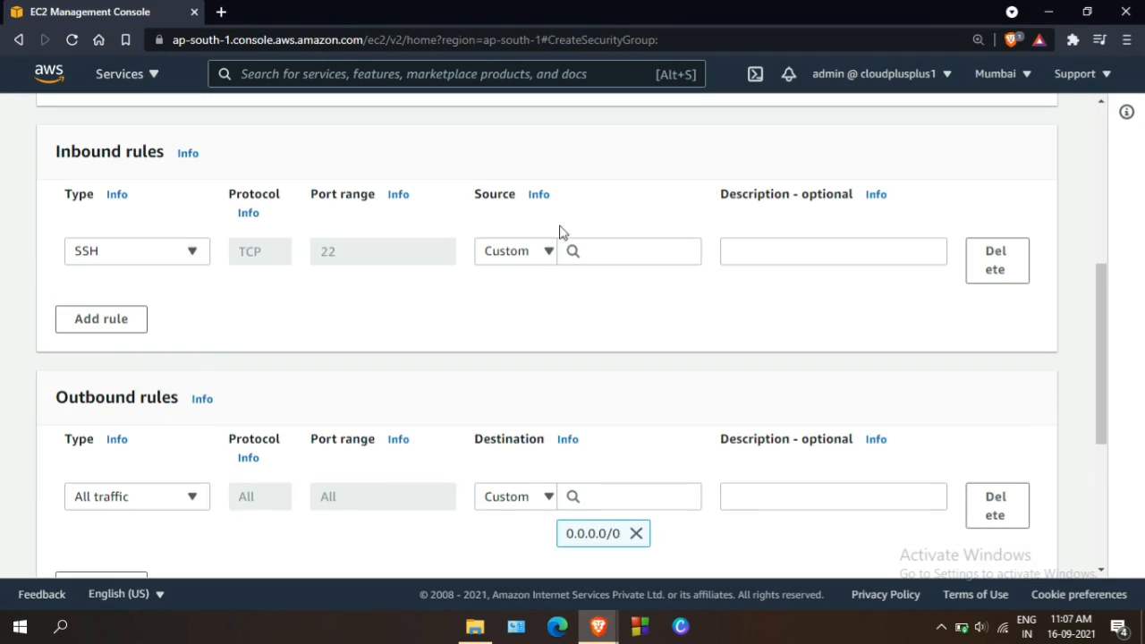
left_click(516, 251)
left_click(524, 328)
- Add a second inbound rule of type HTTP and choose its source
left_click(91, 347)
left_click(135, 327)
type("HTTP")
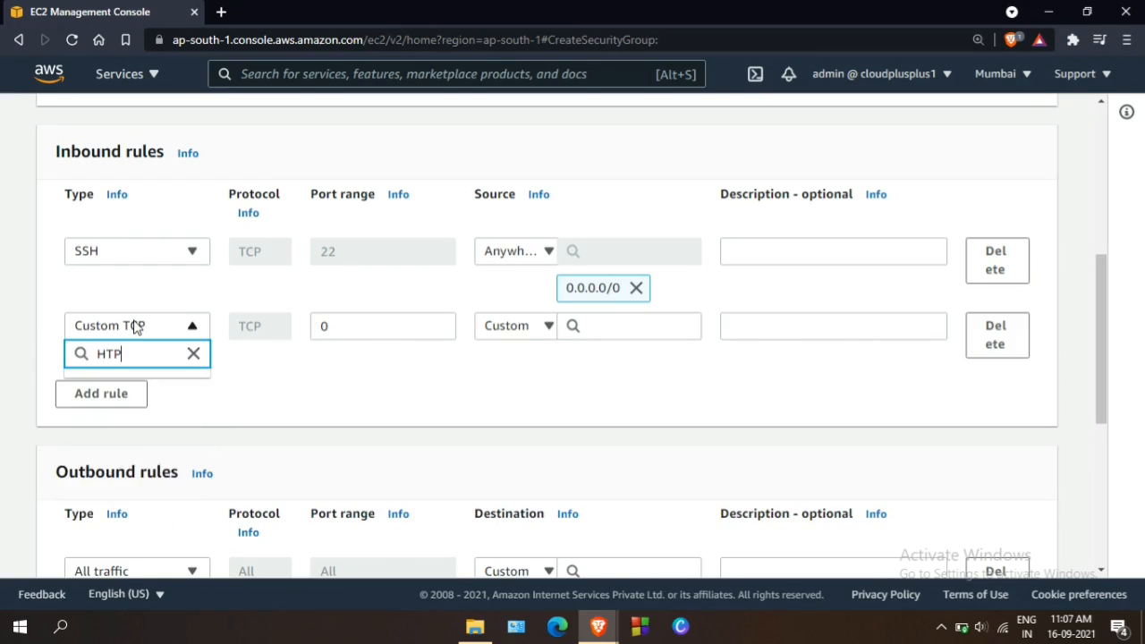
left_click(128, 379)
left_click(516, 325)
left_click(511, 388)
- Set the description to "Webserver SG to use with EFS" and submit the EFSWebserver-SG security group
left_click_drag(1114, 309, 1120, 447)
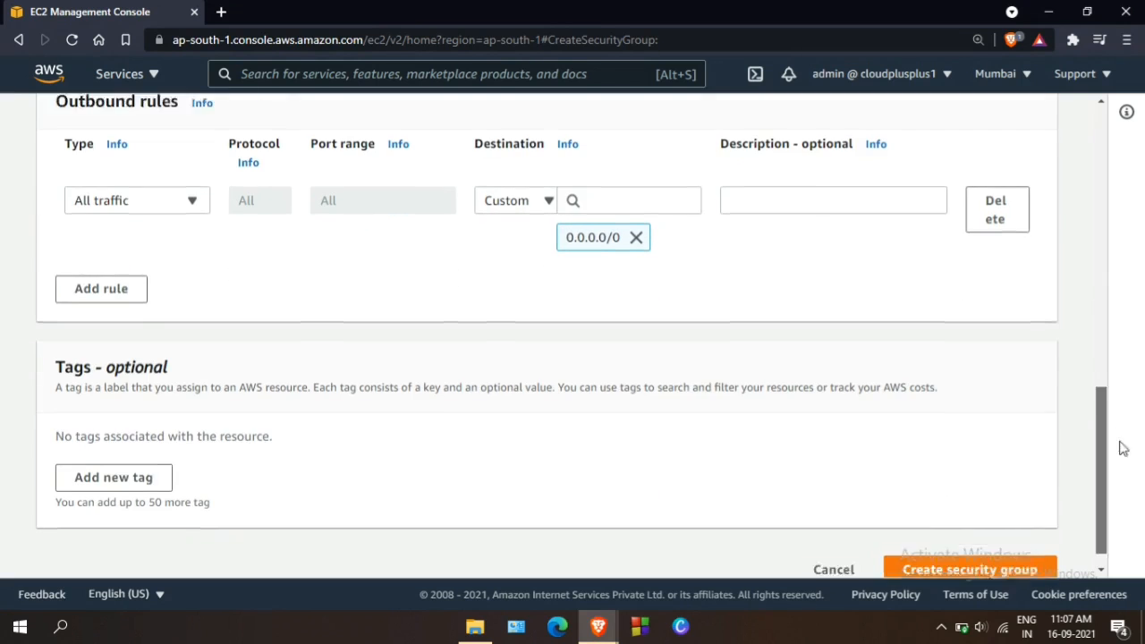
left_click(1003, 544)
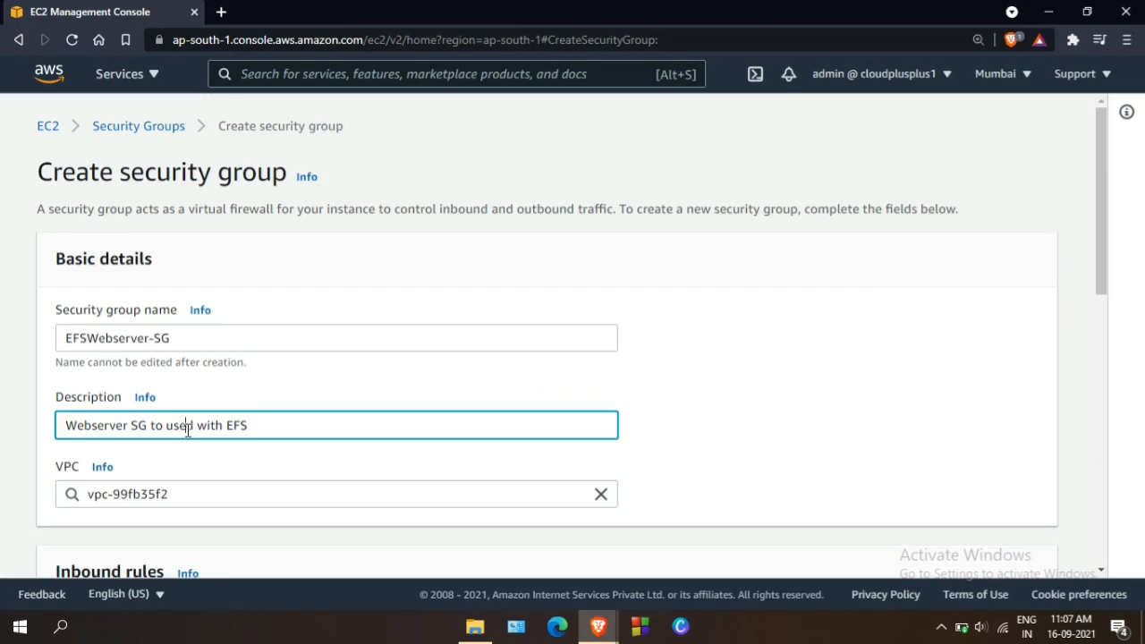
key("BackSpace")
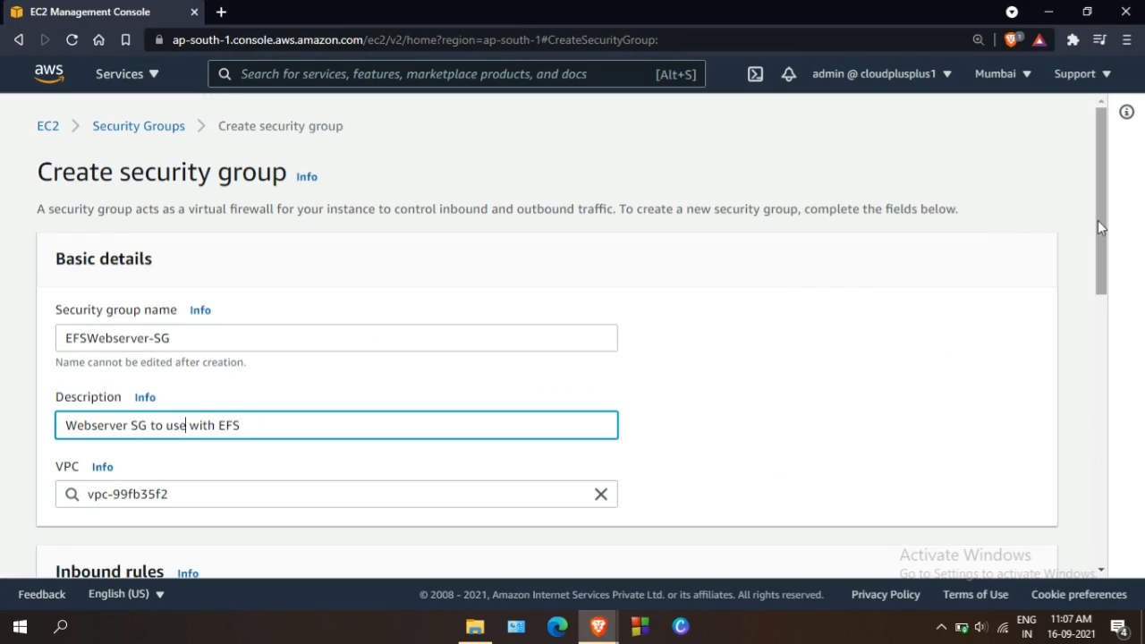
left_click_drag(1098, 220, 1099, 245)
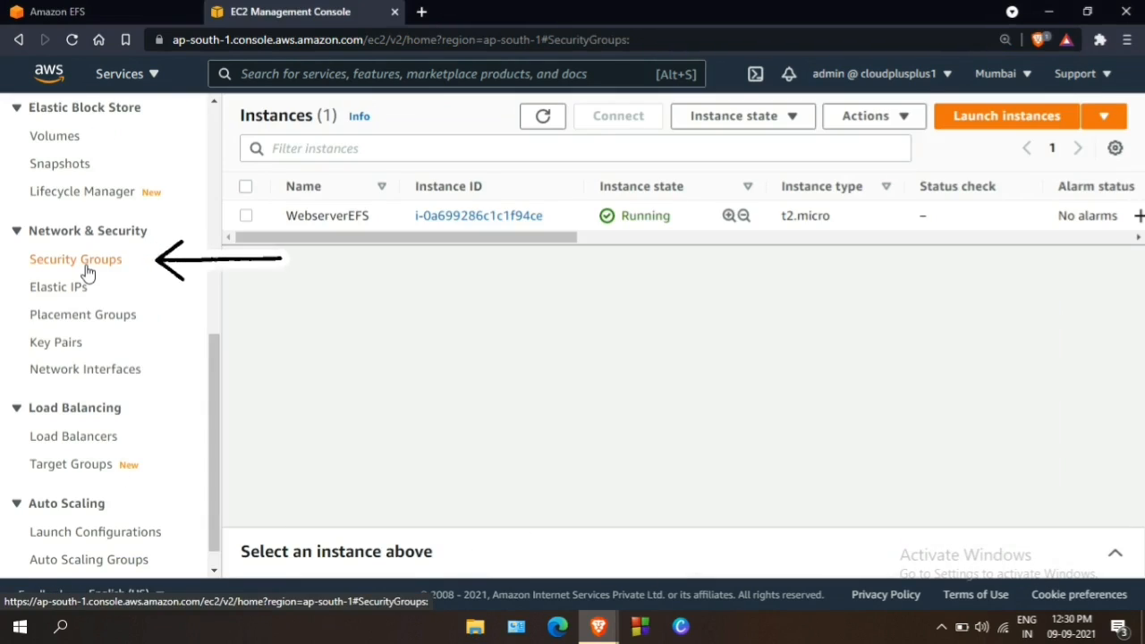
- Start another security group named EFS-SG with the description "SG for EFS"
left_click(86, 271)
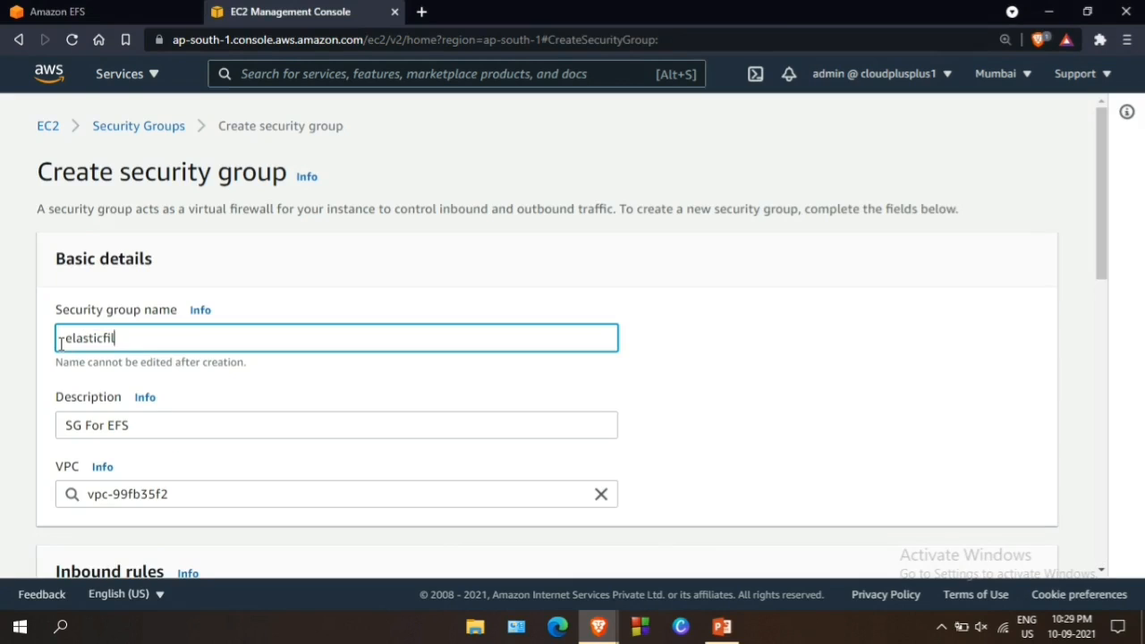
type("-SG")
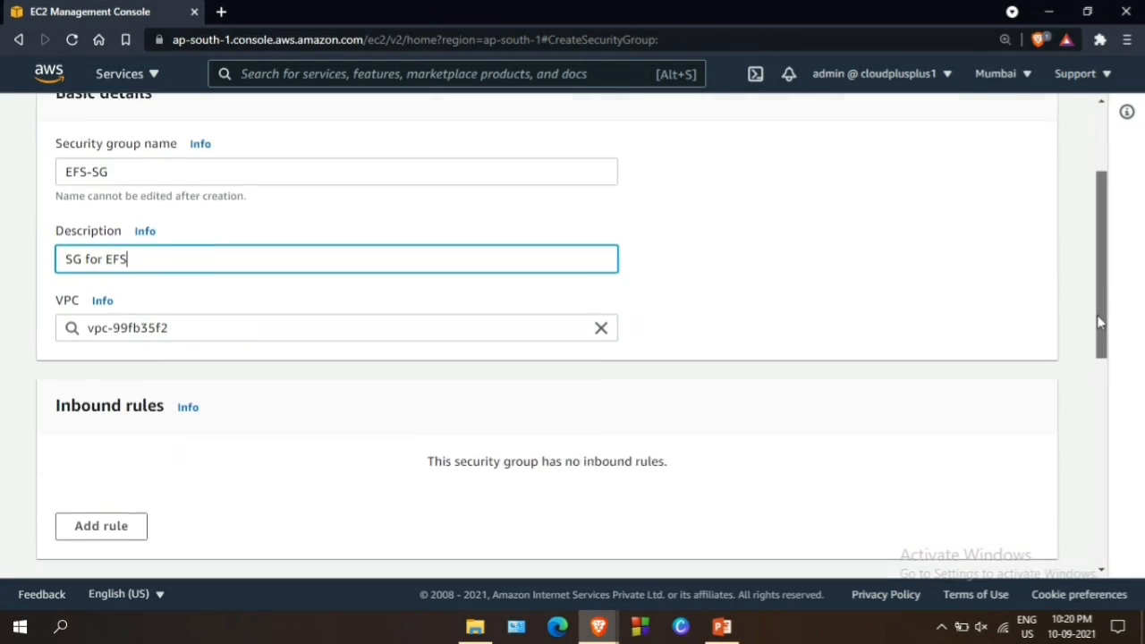
- Add an NFS inbound rule with the EFSWebserver-SG security group as its custom source, and create the EFS-SG group
left_click_drag(1097, 315, 1097, 419)
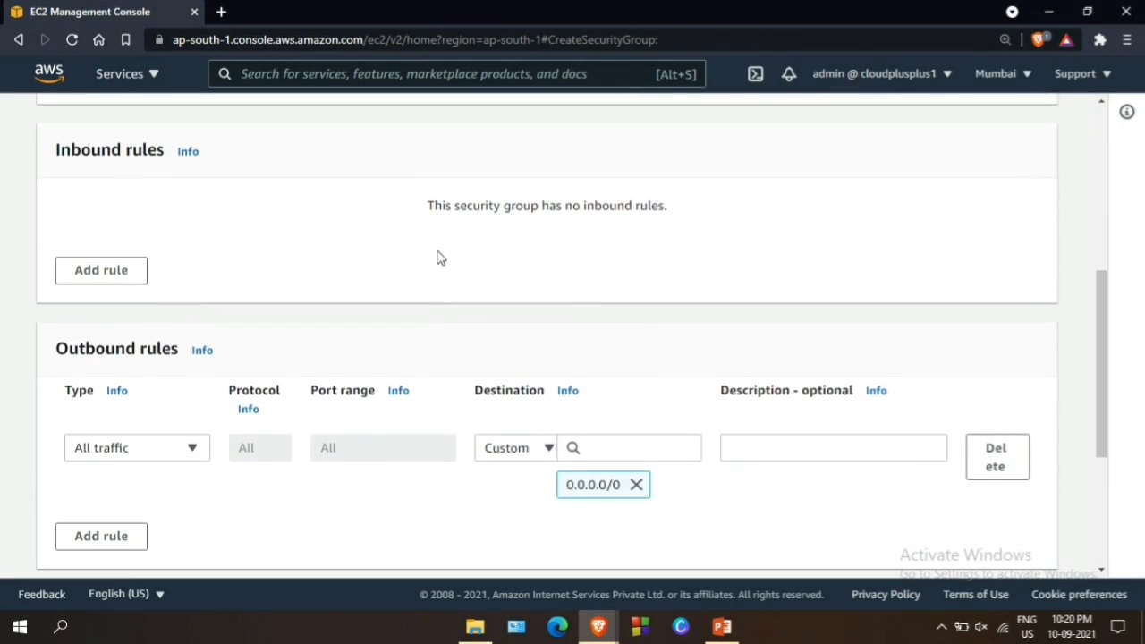
left_click(135, 279)
left_click(173, 260)
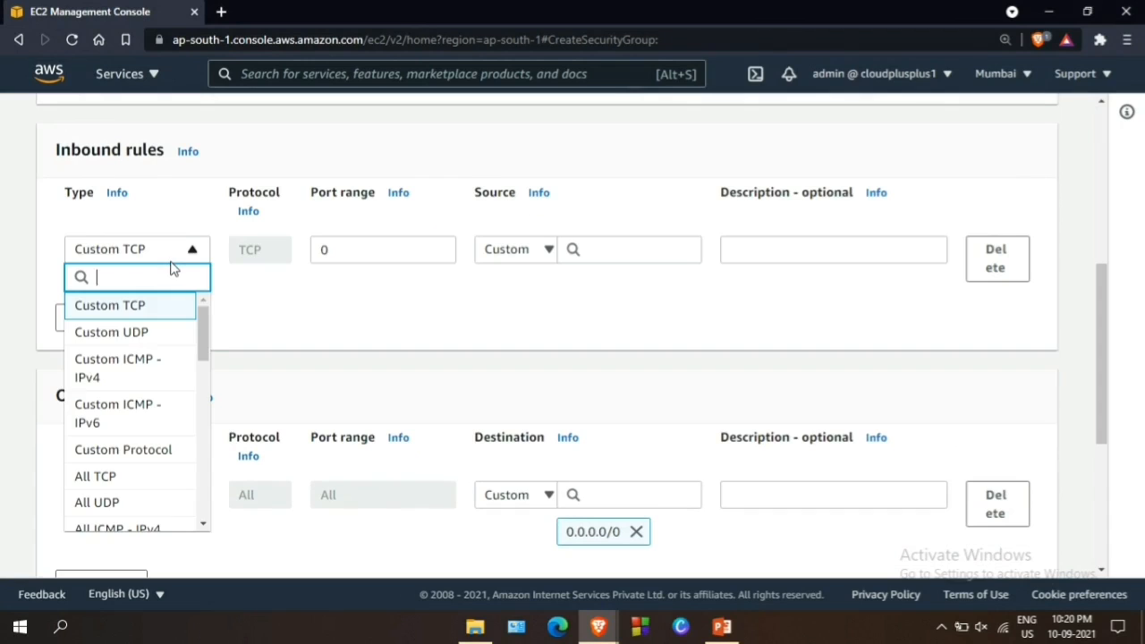
type("nf")
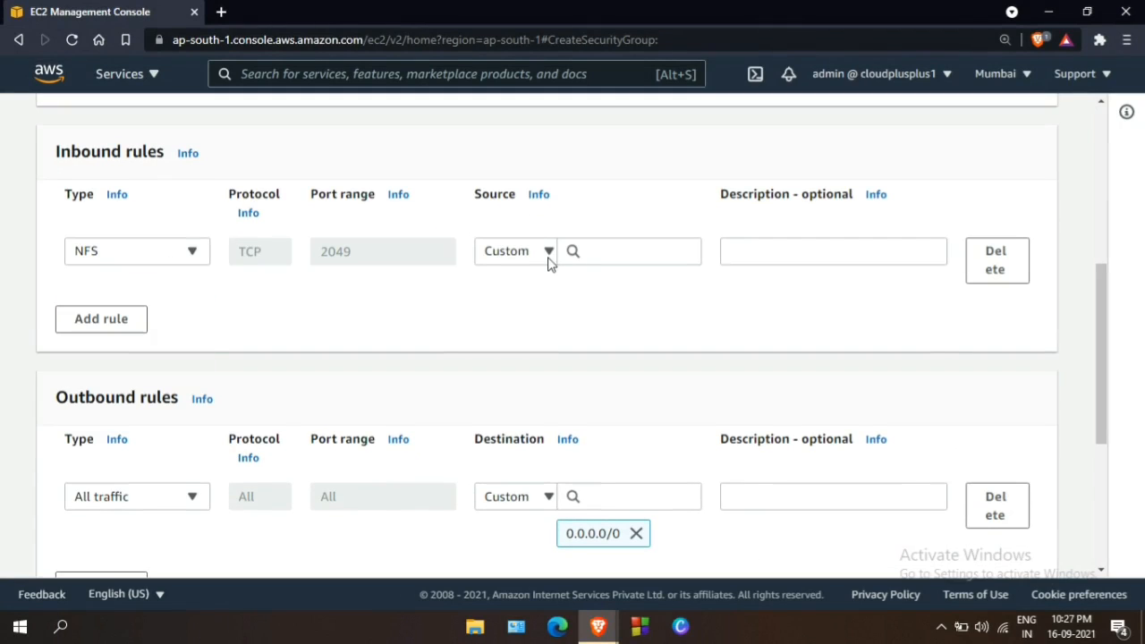
left_click(590, 252)
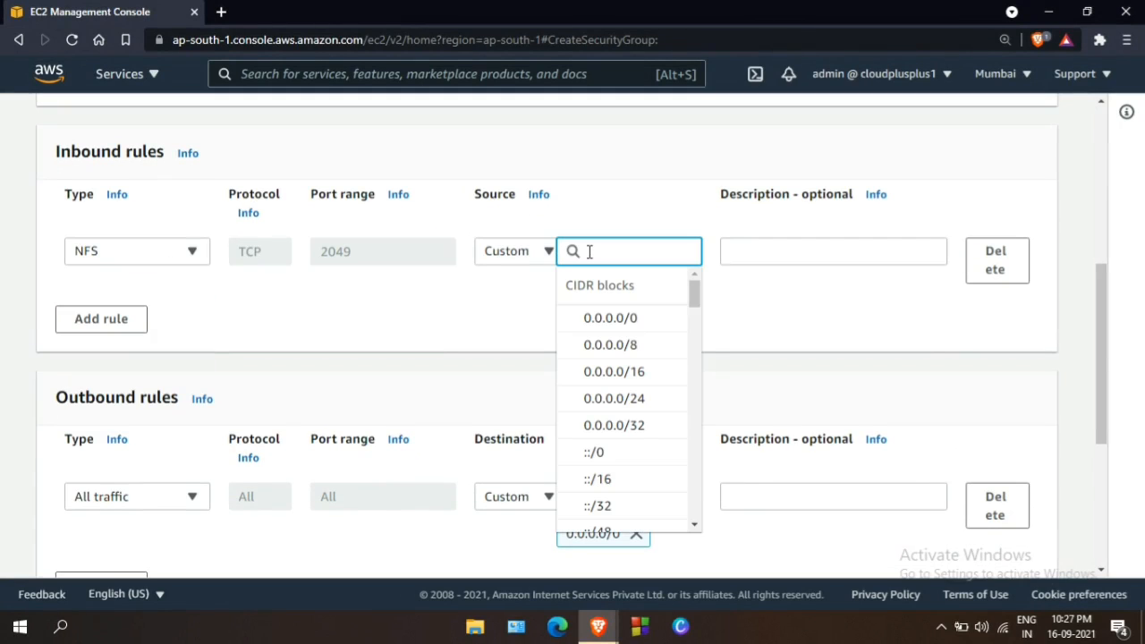
type("efs")
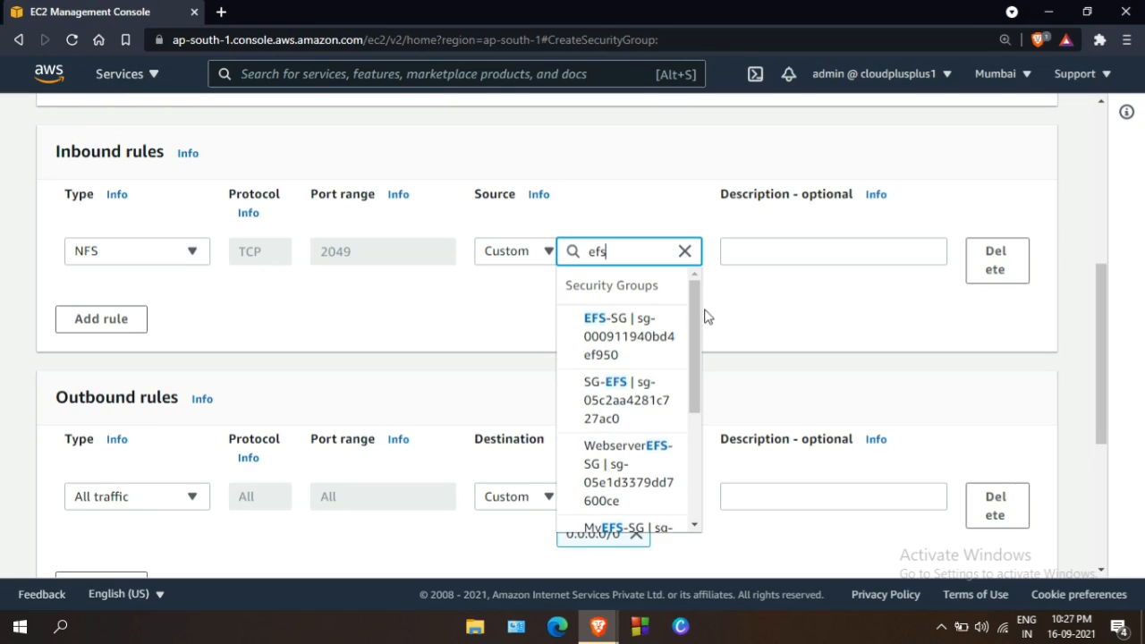
left_click_drag(695, 320, 691, 416)
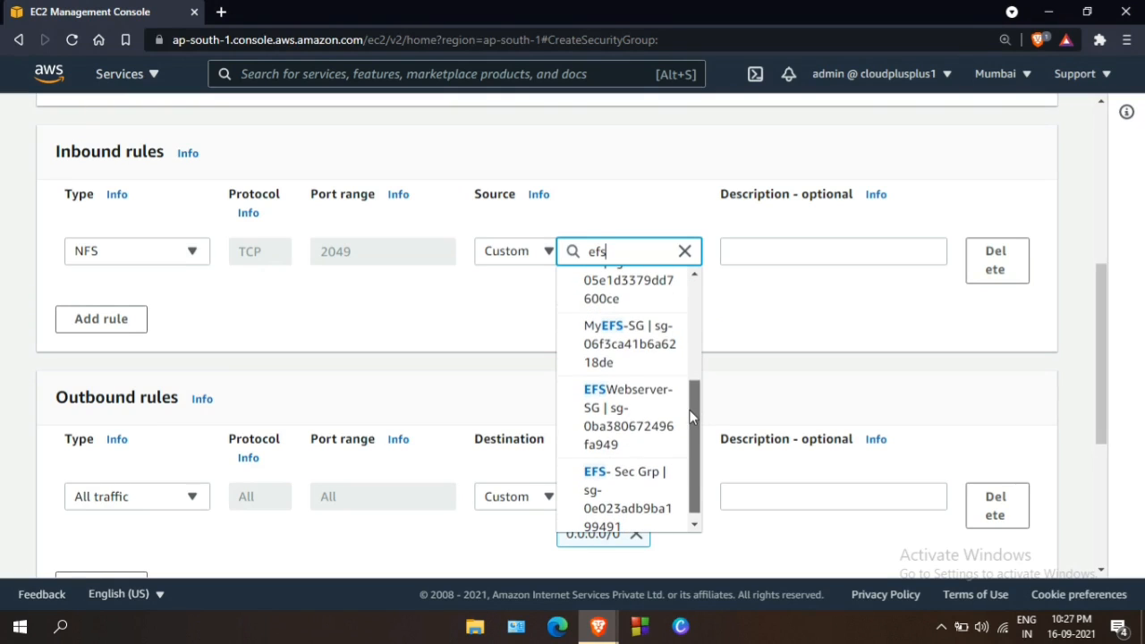
left_click(610, 407)
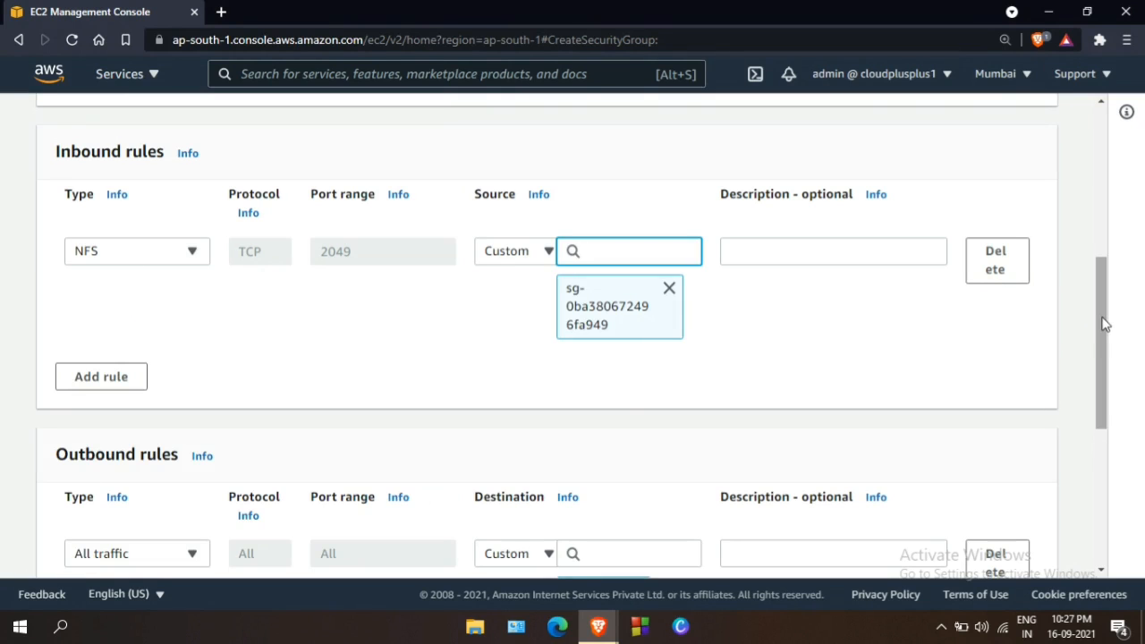
left_click_drag(1105, 324, 1107, 394)
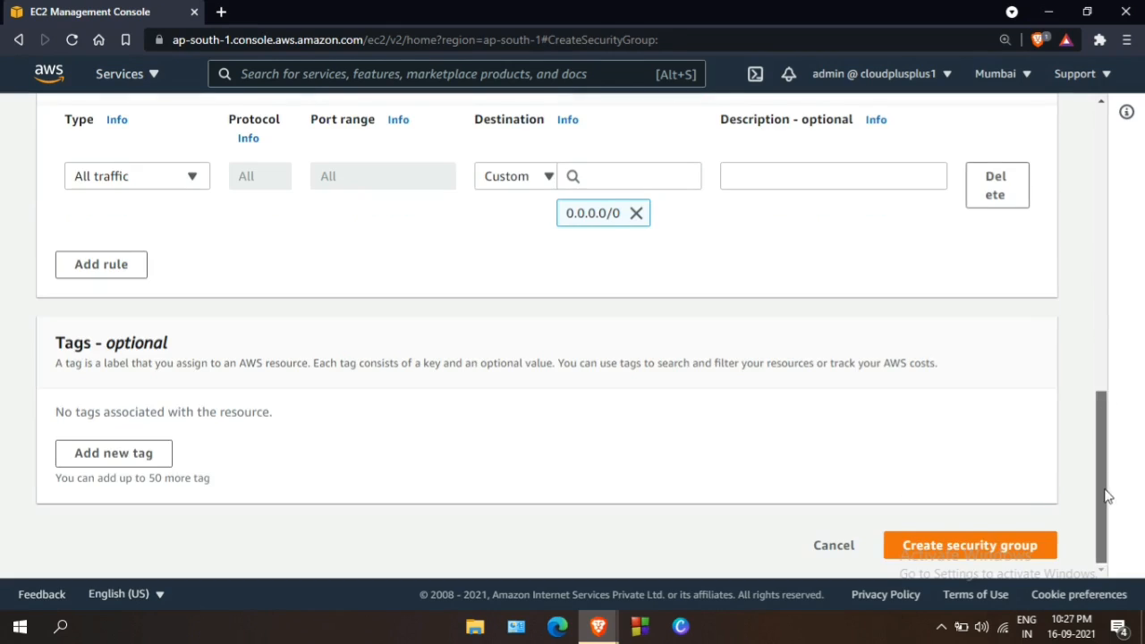
left_click(976, 547)
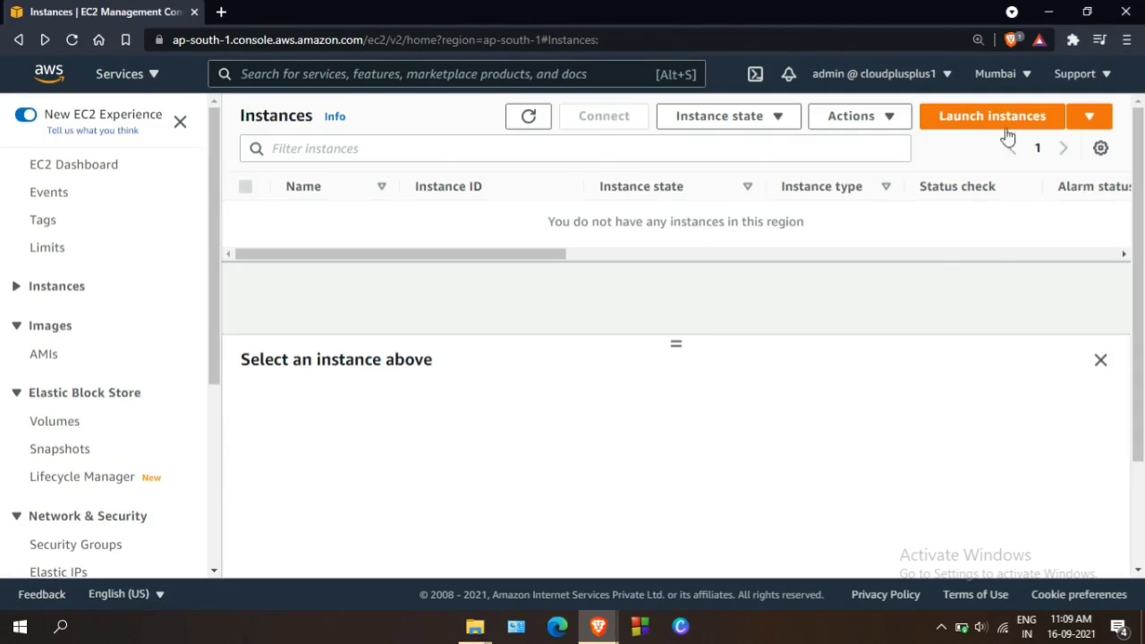
- Start launching an EC2 instance from the Amazon Linux 2 AMI (64-bit x86) with the t2.micro instance type
left_click(1002, 125)
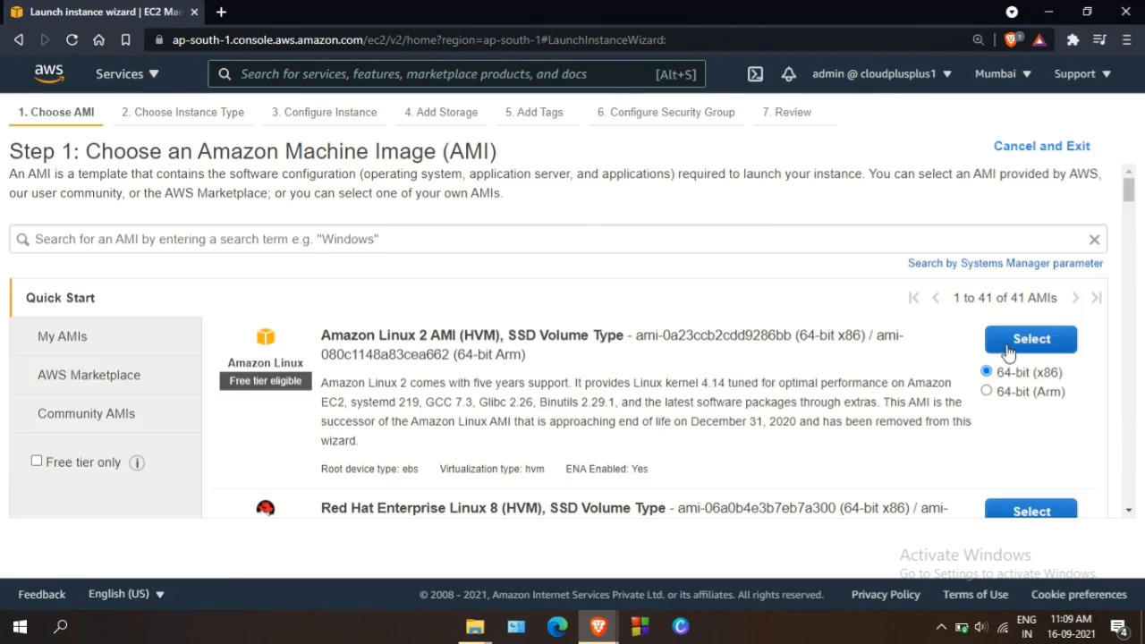
left_click(1010, 351)
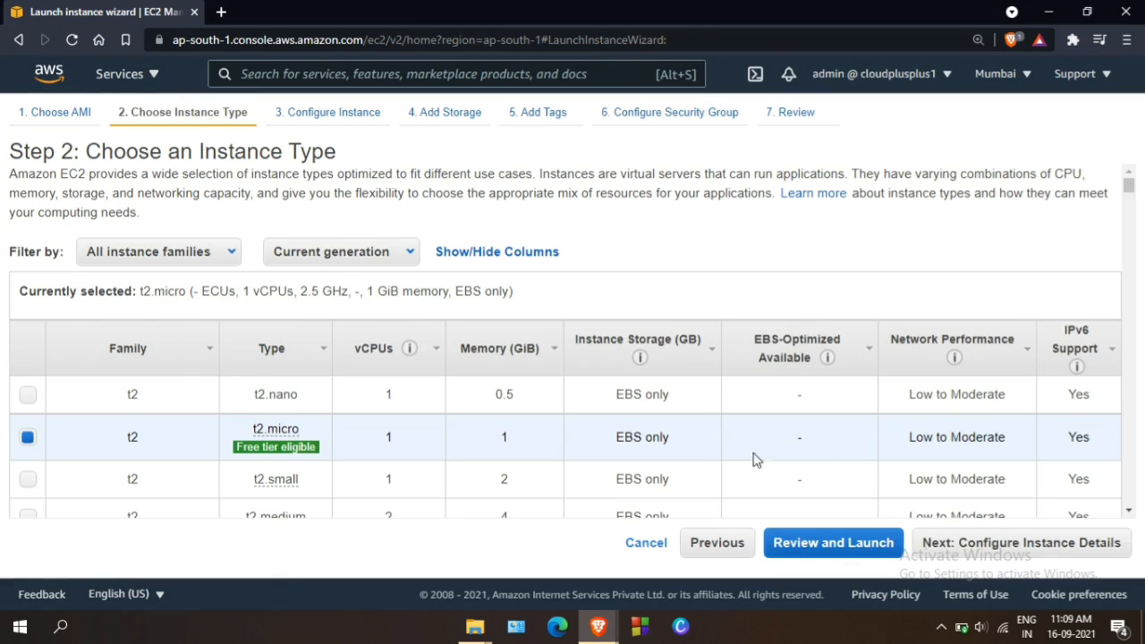
left_click(1035, 545)
- Set the instance's subnet to the default one in ap-south-1a and enable auto-assignment of a public IP
left_click(465, 350)
left_click(501, 378)
left_click(537, 397)
left_click(499, 445)
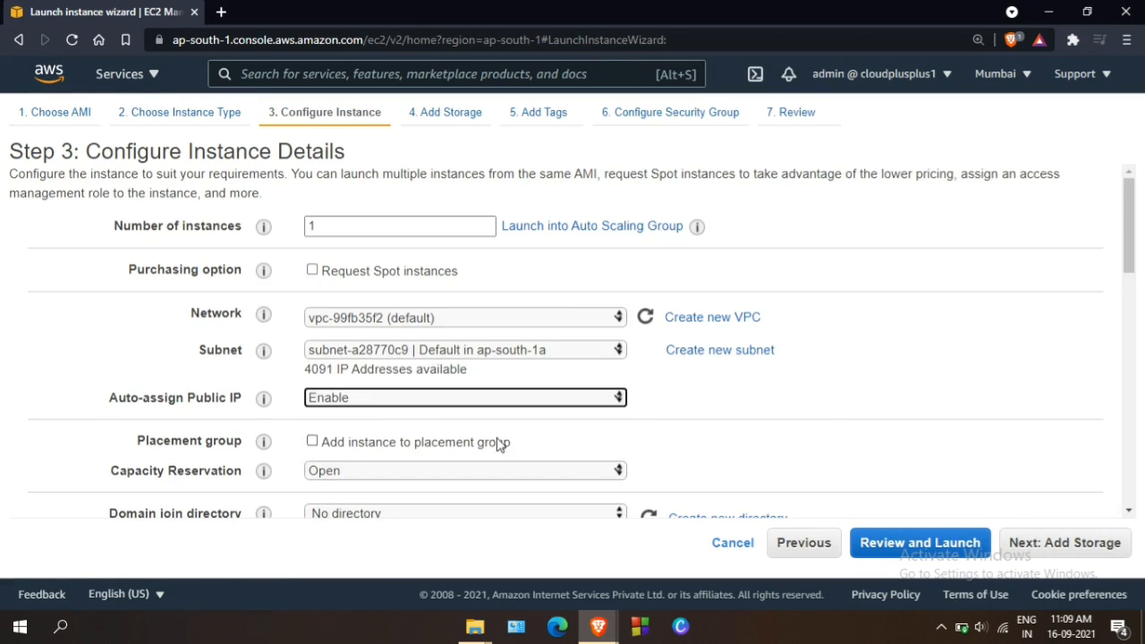
- Accept the default storage and add an instance tag with key Name and value WebserverEFS
left_click(1038, 543)
left_click(1036, 545)
left_click(43, 418)
type("N")
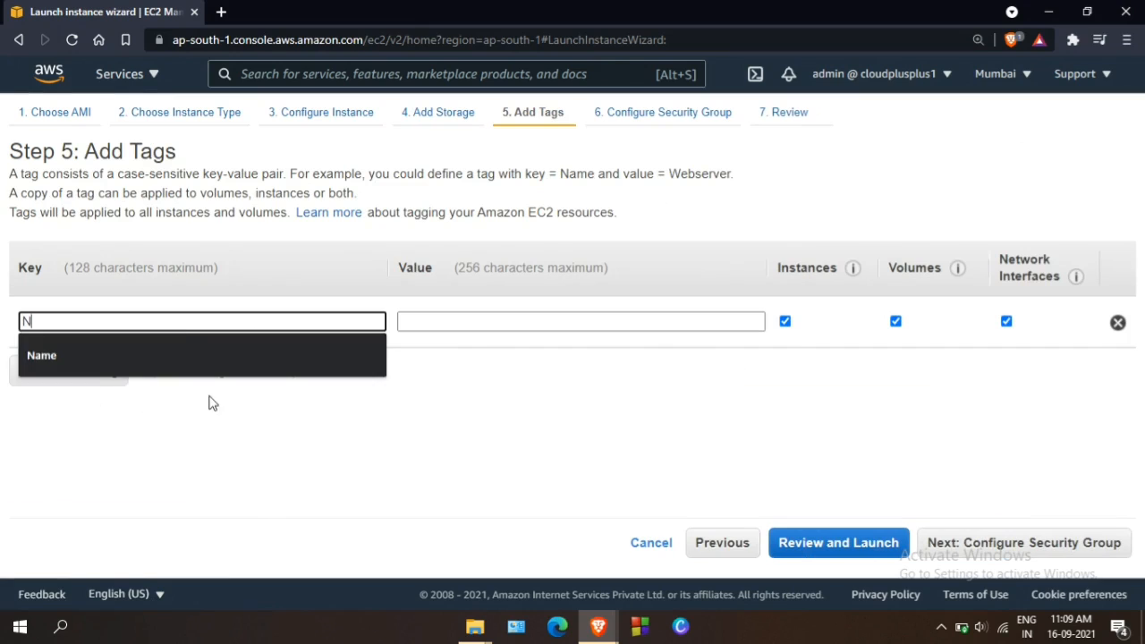
left_click(195, 360)
left_click(528, 320)
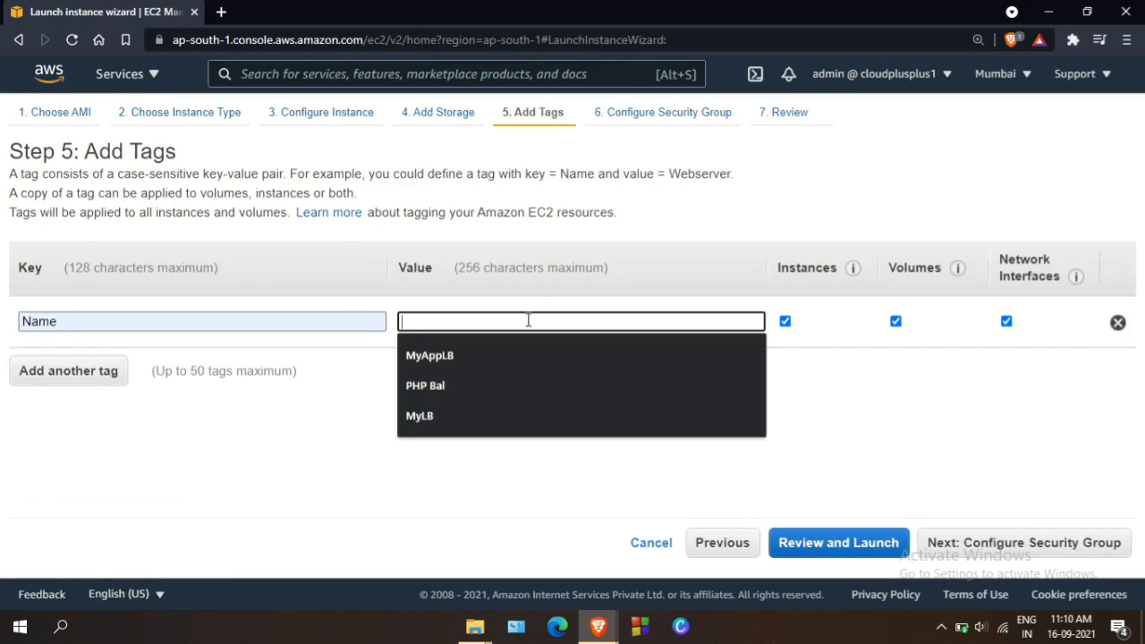
type("WebserverEFS")
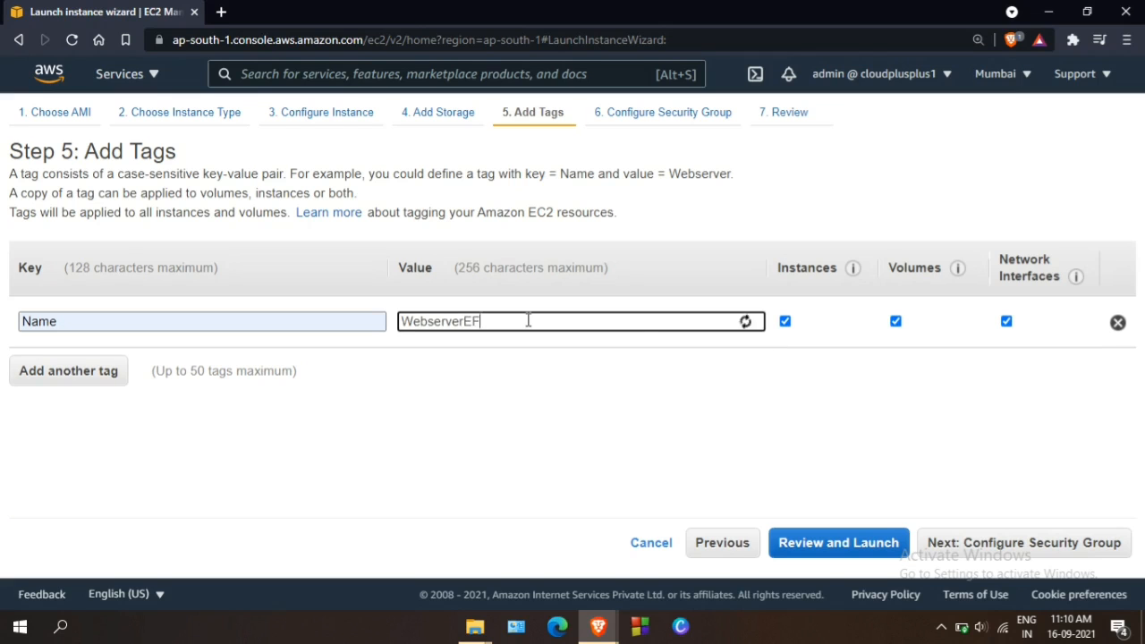
- Assign the existing EFSWebserver-SG security group to the instance
left_click(962, 546)
left_click(292, 263)
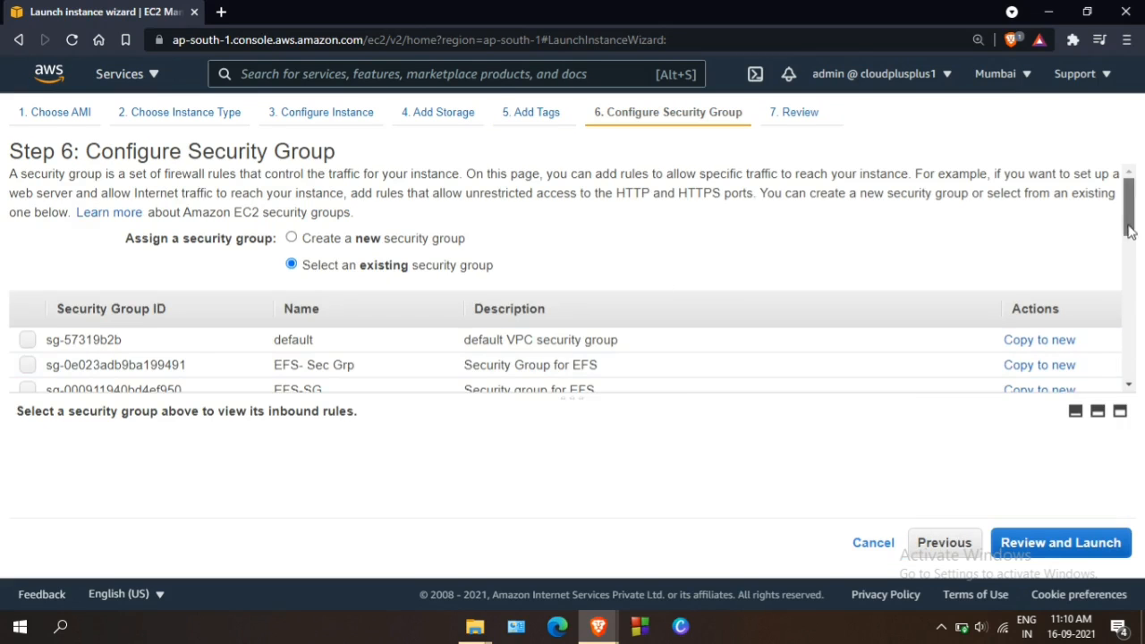
left_click_drag(1130, 228, 1134, 284)
left_click(28, 212)
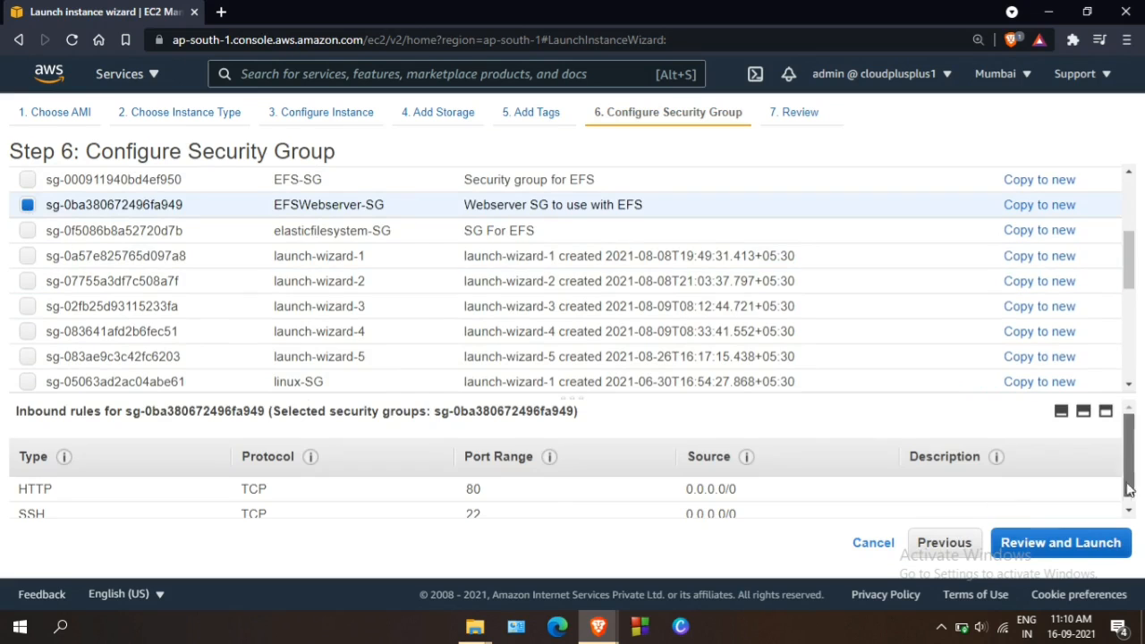
- Launch the instance with the existing mumbaiKP key pair, acknowledging access to its private key, and go to the instances list
left_click(1037, 544)
scroll(1090, 254, "down", 10)
left_click(1098, 543)
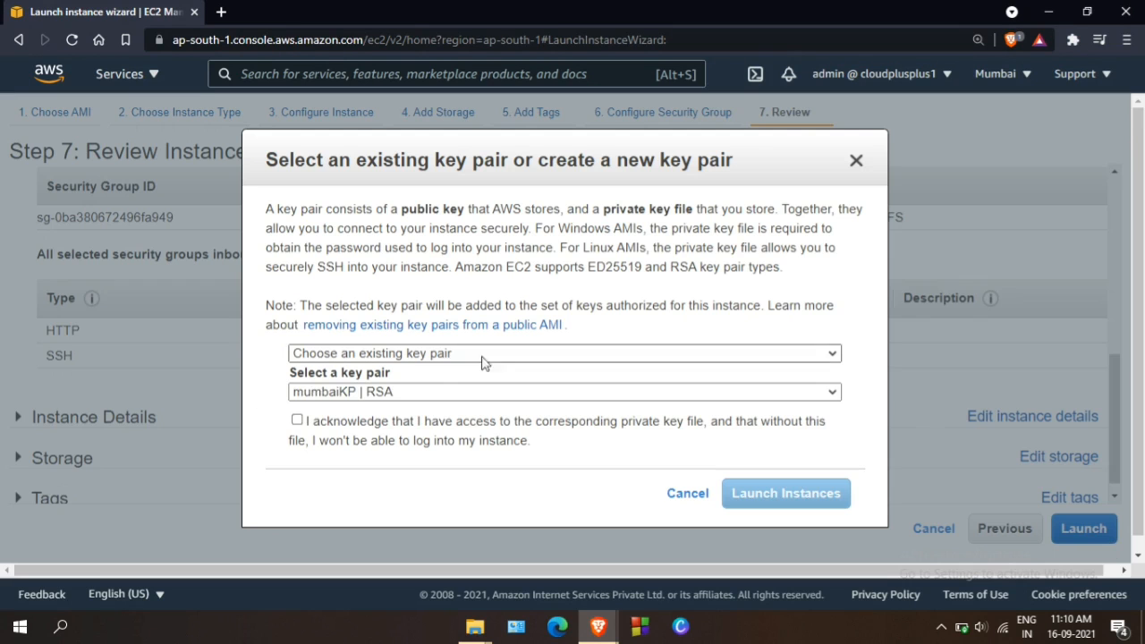
left_click(298, 421)
left_click(786, 493)
scroll(814, 509, "down", 5)
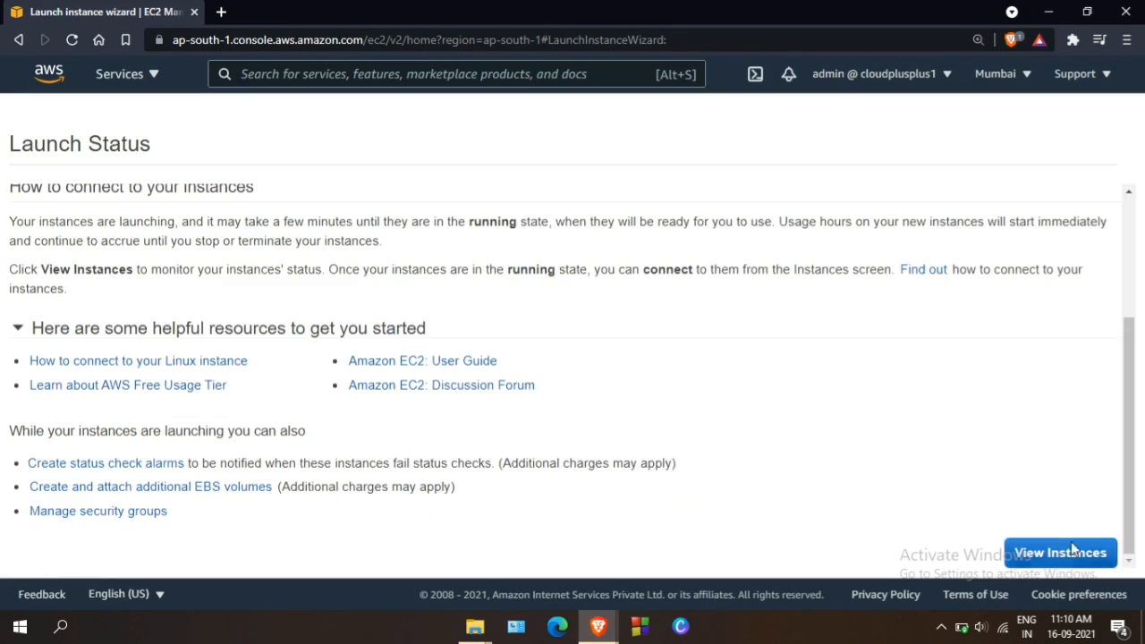
left_click(1059, 554)
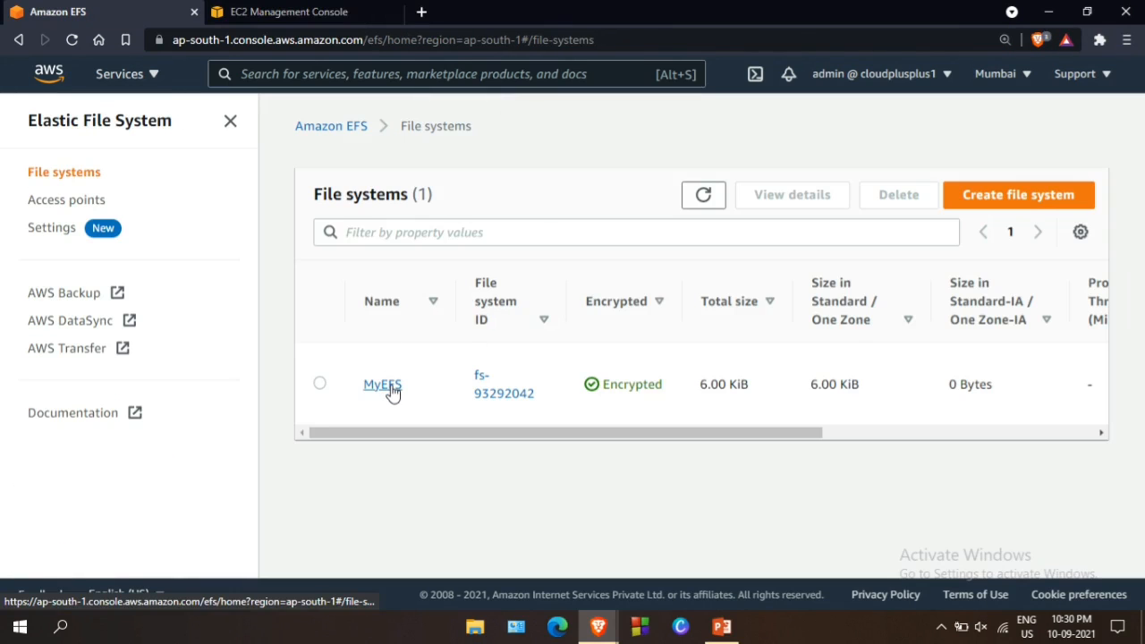
- Open the network access settings of the MyEFS file system for editing
left_click(391, 391)
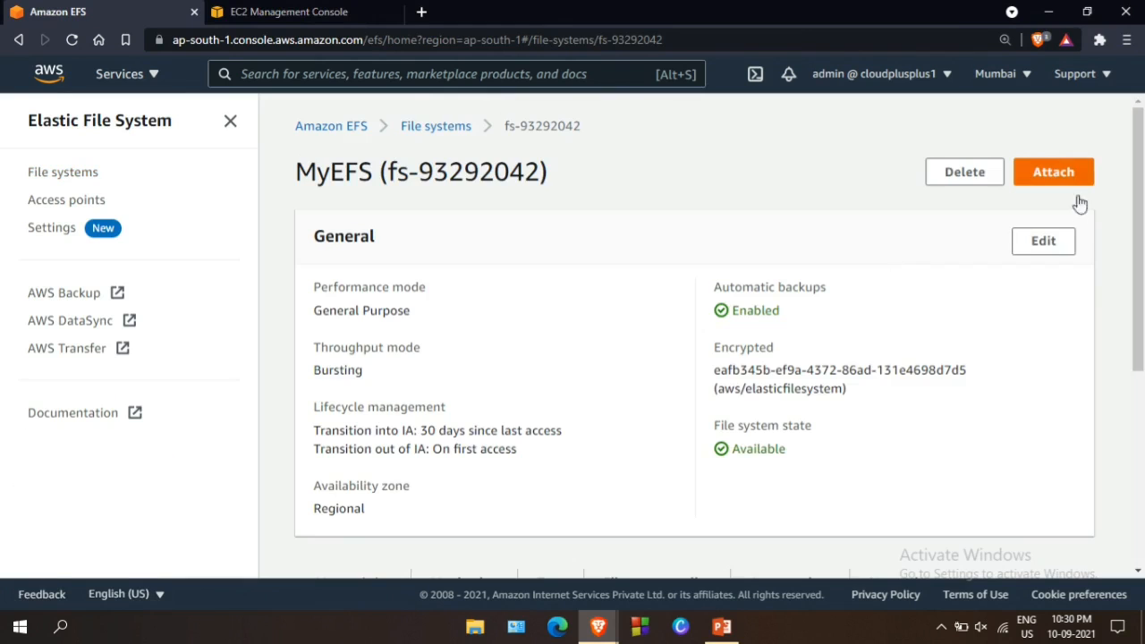
scroll(1141, 247, "down", 4)
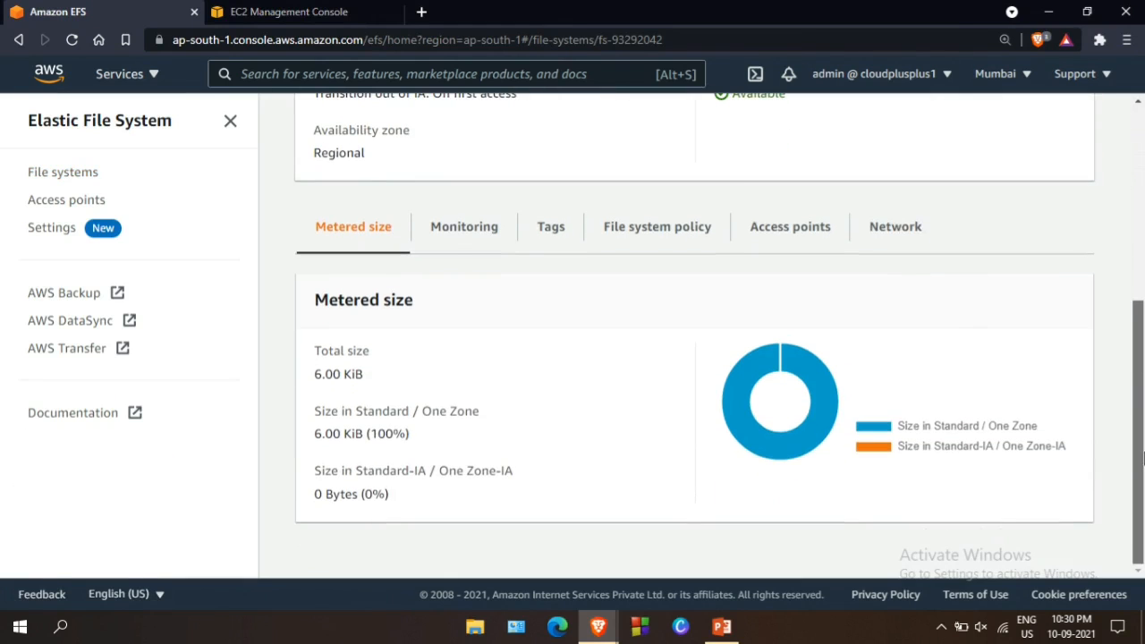
left_click(899, 249)
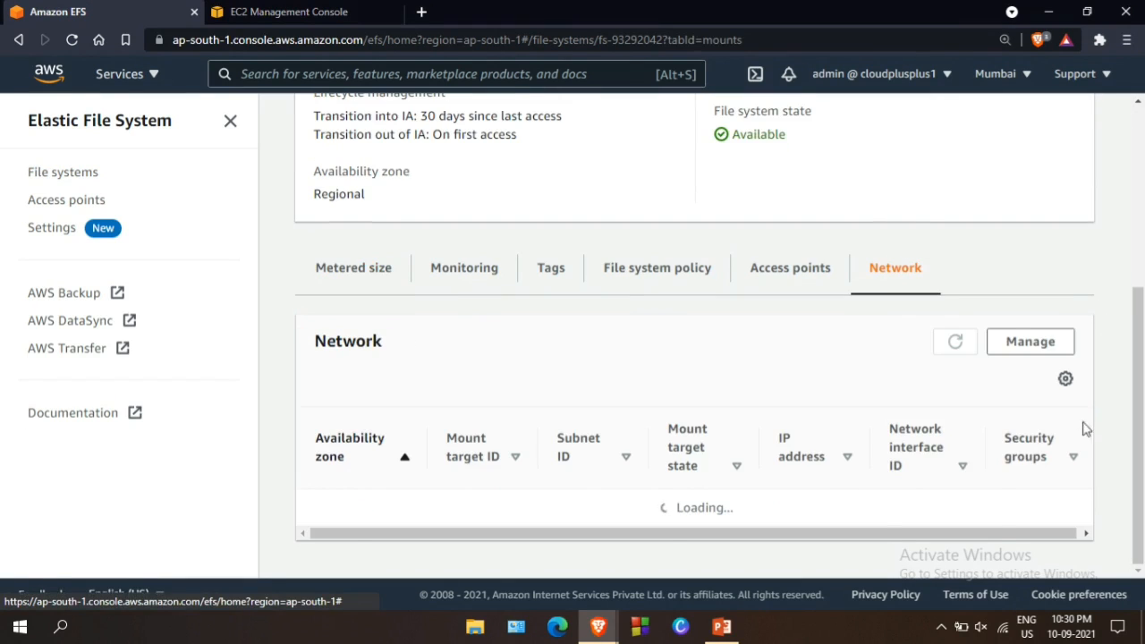
left_click(1025, 302)
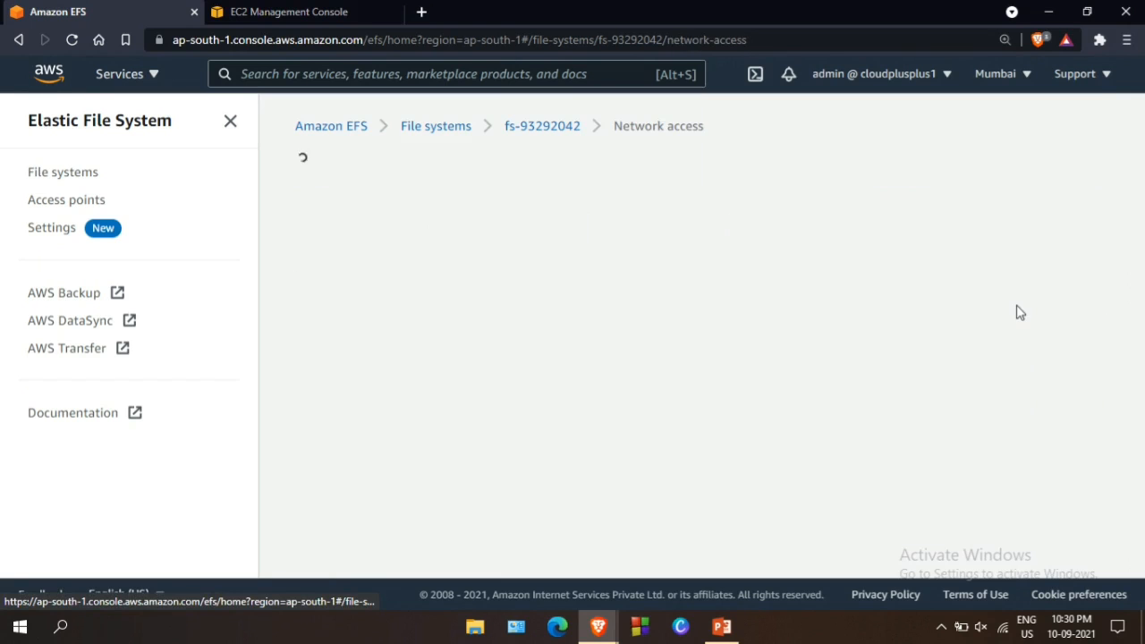
scroll(820, 136, "down", 4)
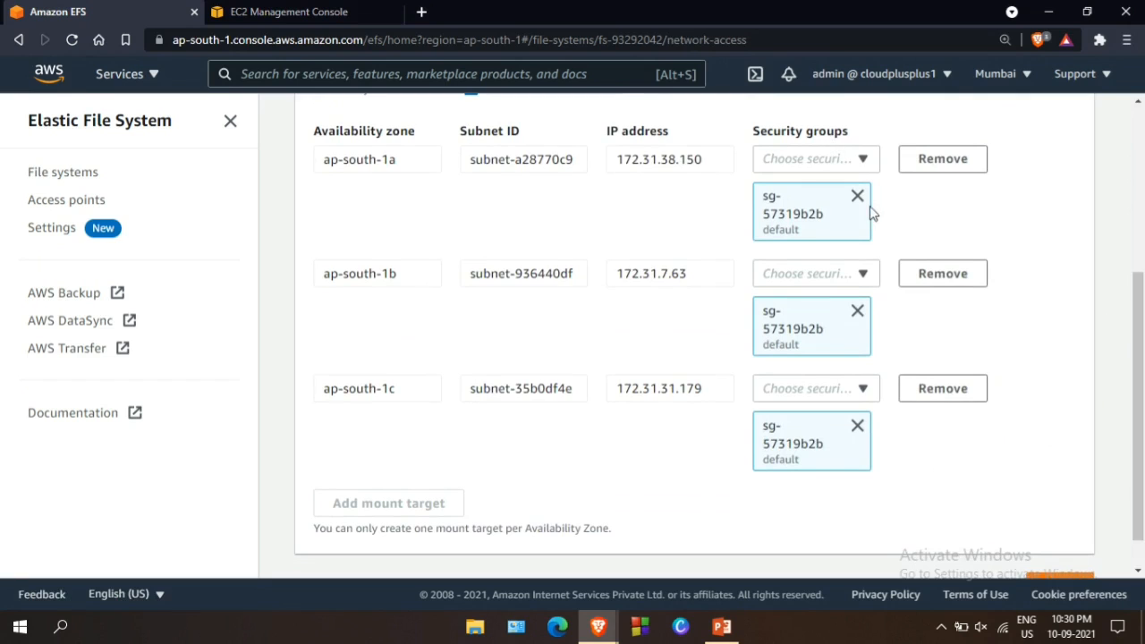
- Remove the default security group from the mount targets in ap-south-1a, ap-south-1b and ap-south-1c
left_click(857, 197)
left_click(857, 271)
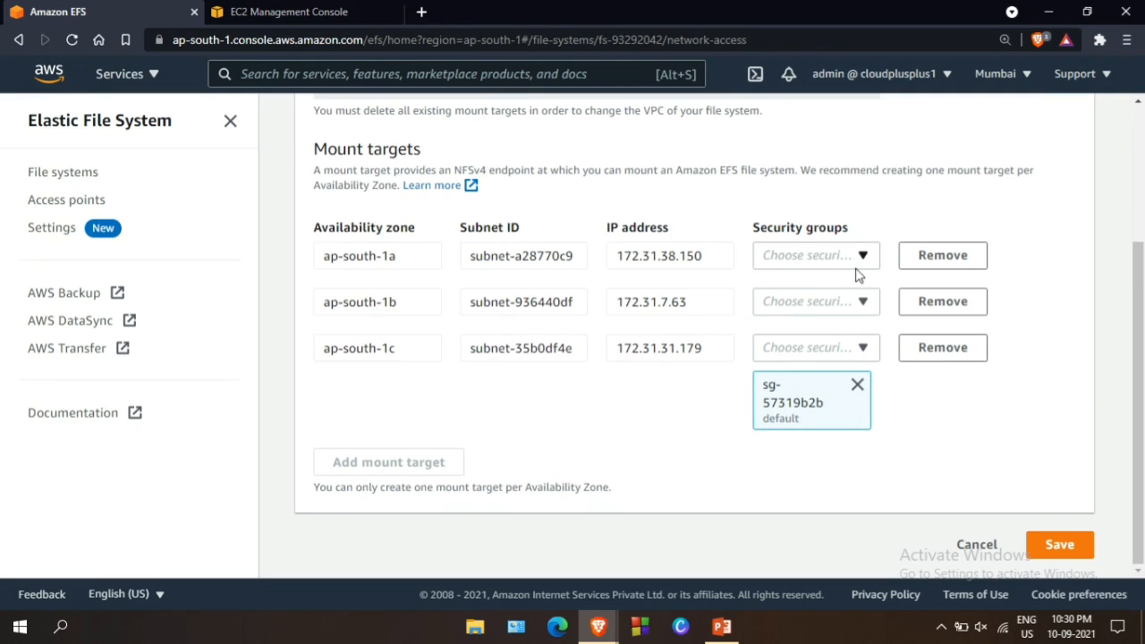
left_click(857, 384)
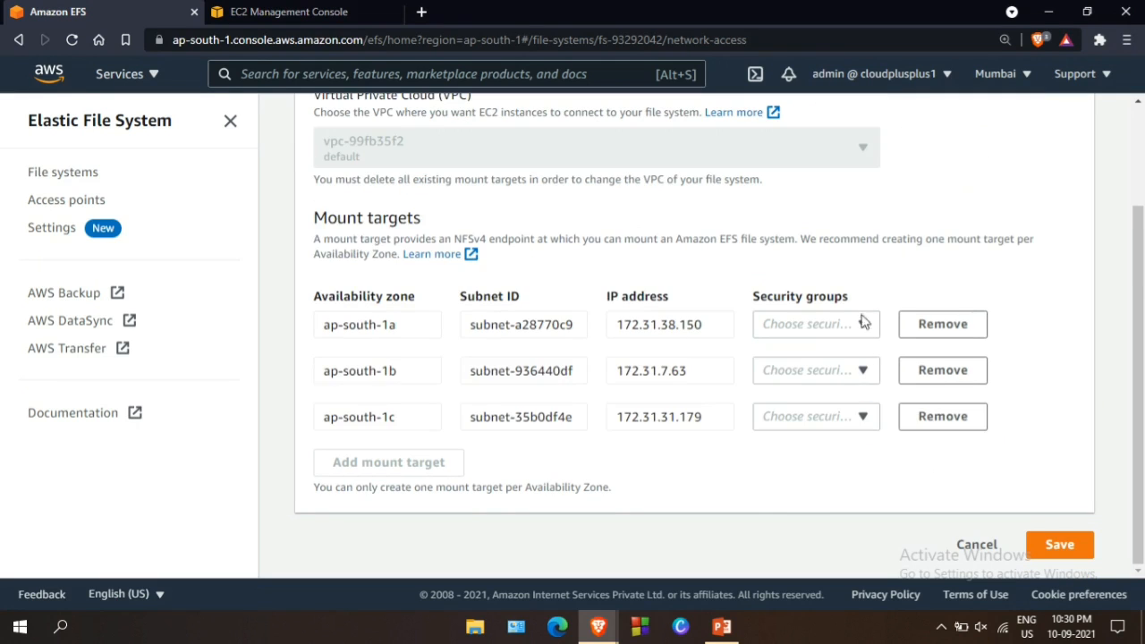
- Assign the elasticfilesystem-SG security group to all three mount targets and save the network changes
left_click(864, 324)
type("ela")
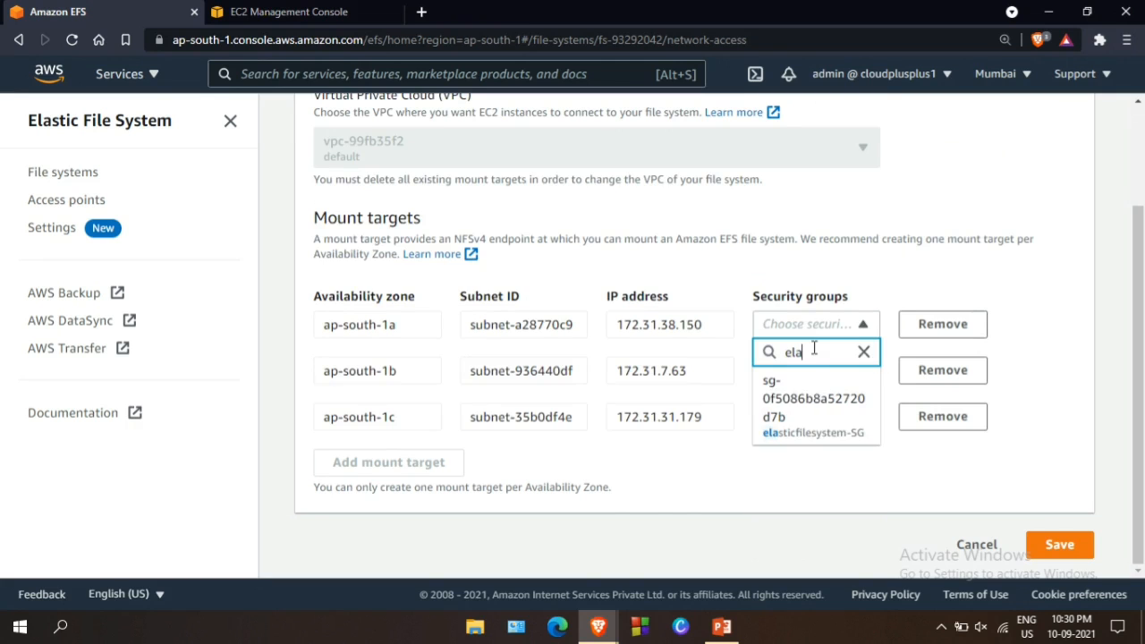
left_click(815, 399)
left_click(841, 479)
type("ela")
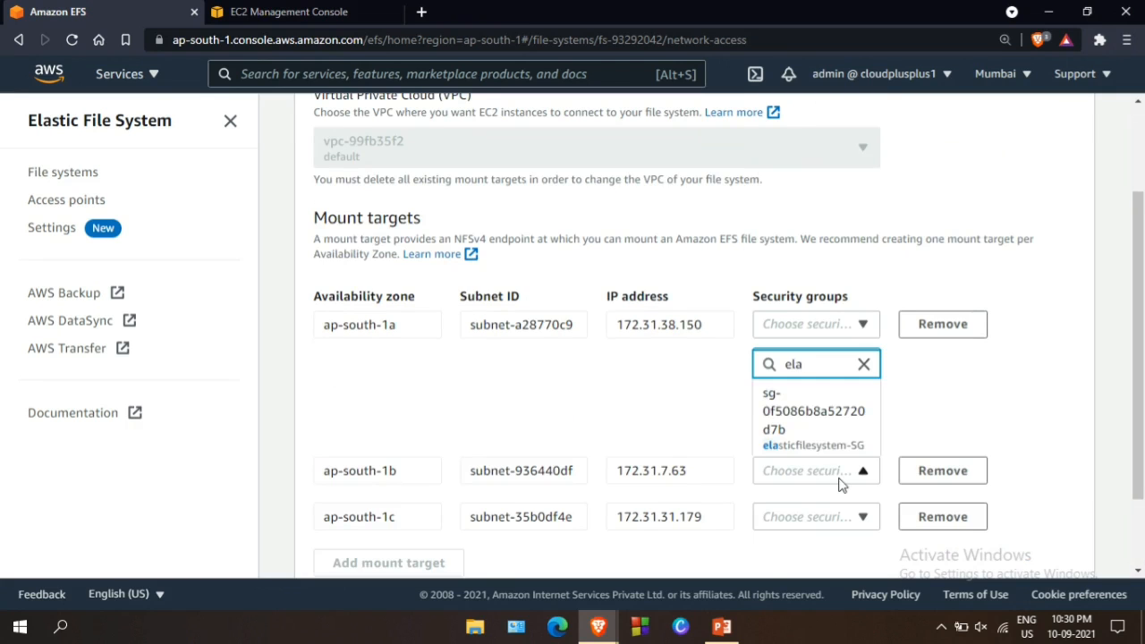
left_click(810, 416)
scroll(850, 501, "down", 2)
left_click(837, 454)
type("ela")
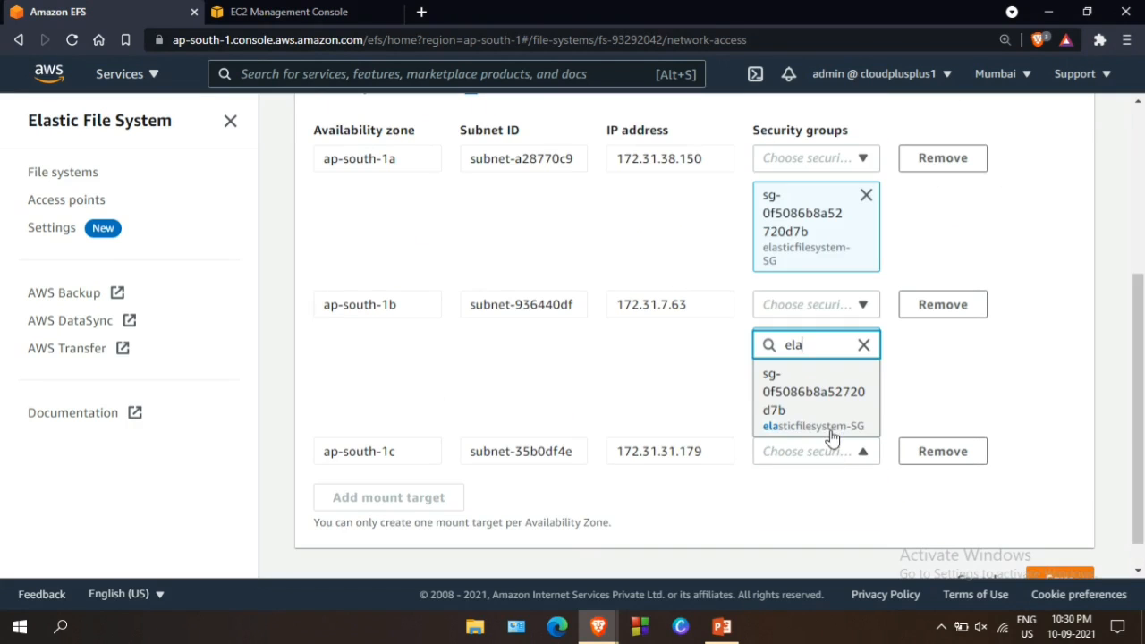
left_click(808, 412)
scroll(1143, 479, "down", 2)
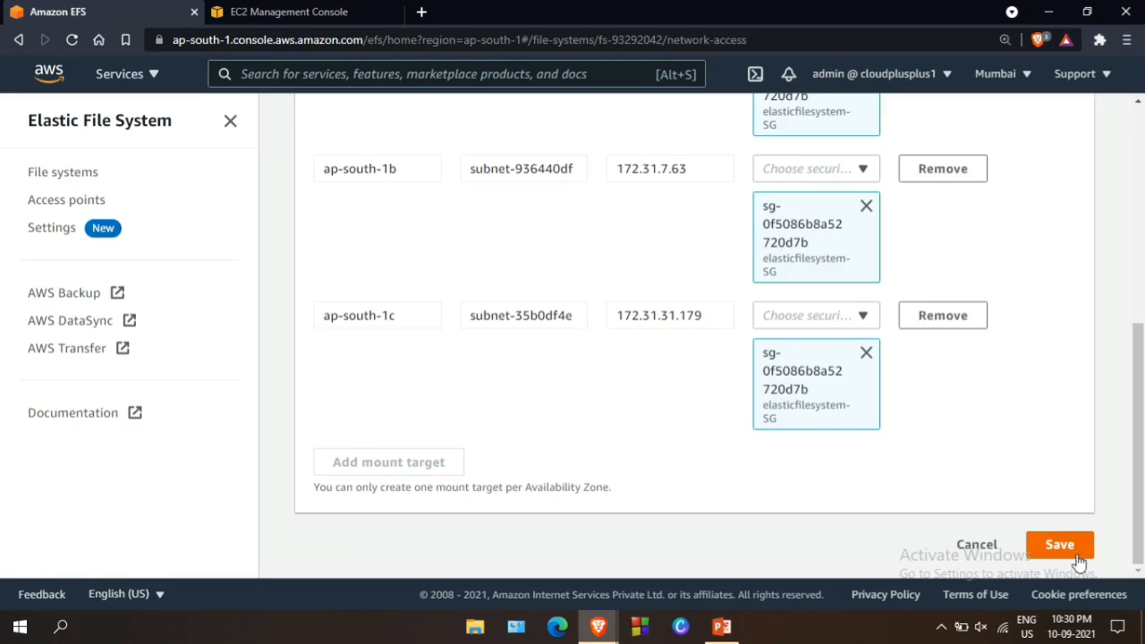
left_click(1061, 542)
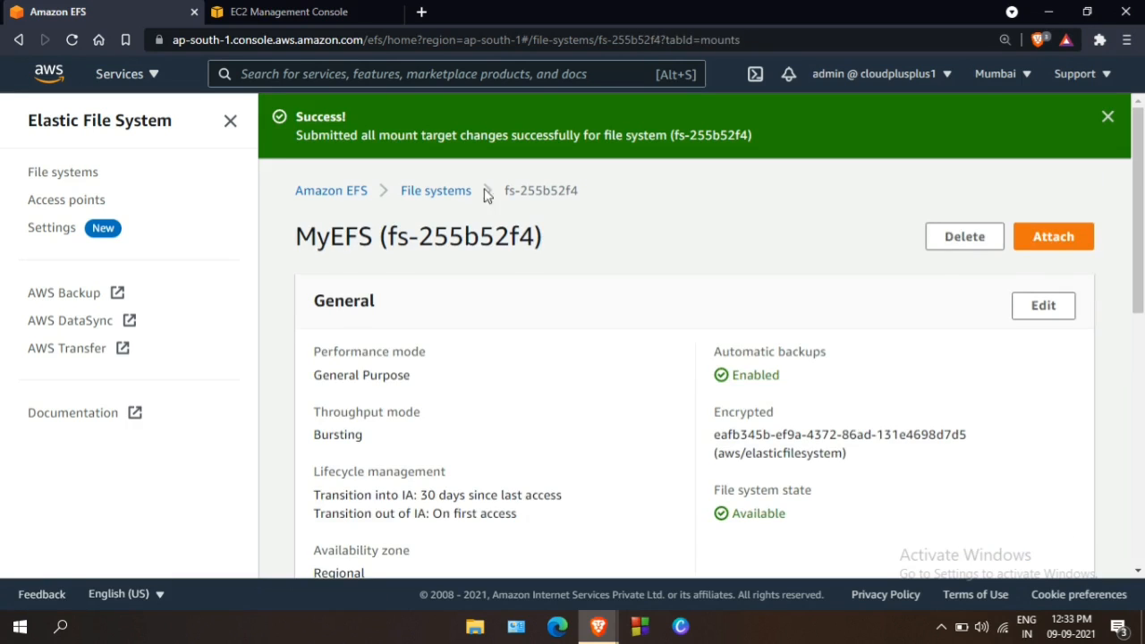
- Refresh the EC2 instances list and open the connection options for the WebserverEFS instance
left_click(295, 12)
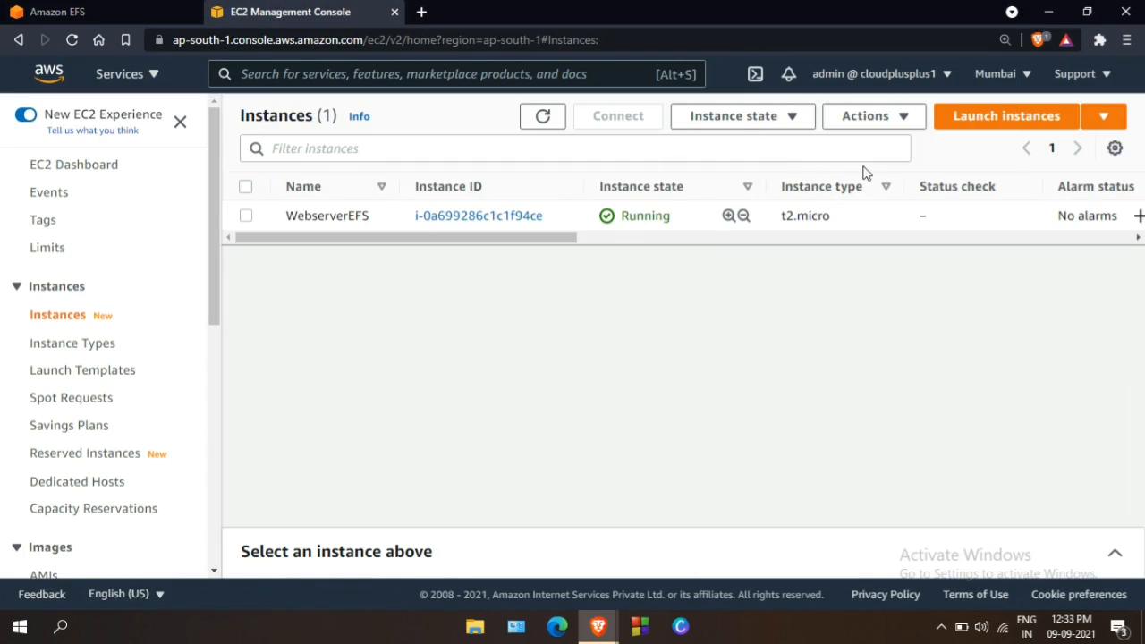
left_click(542, 116)
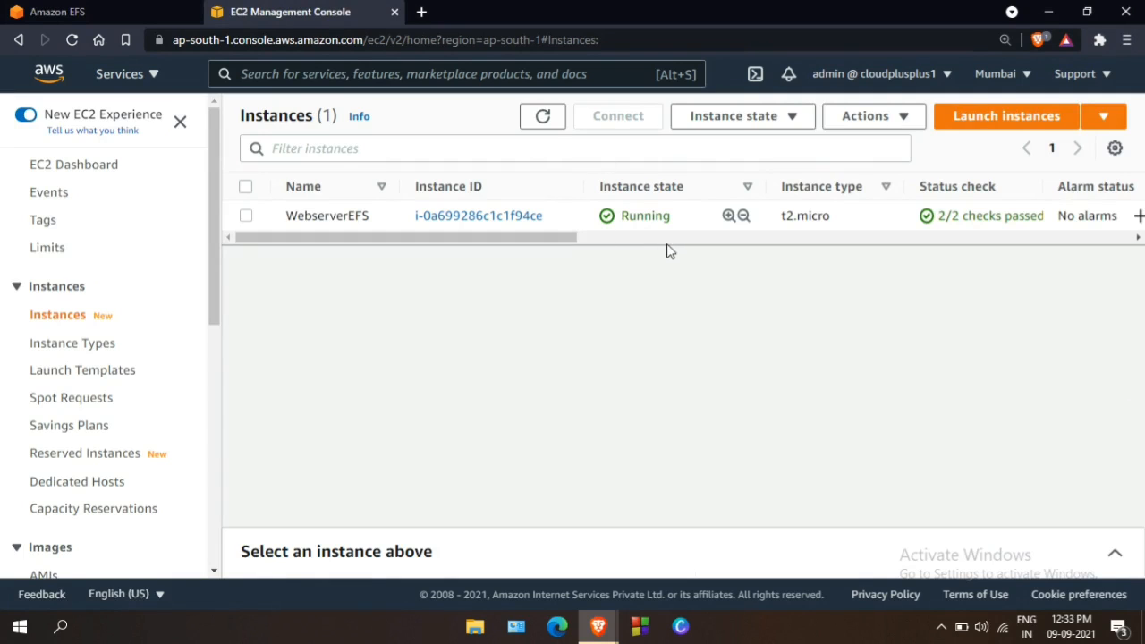
left_click(242, 217)
left_click(242, 217)
left_click(242, 217)
left_click(609, 118)
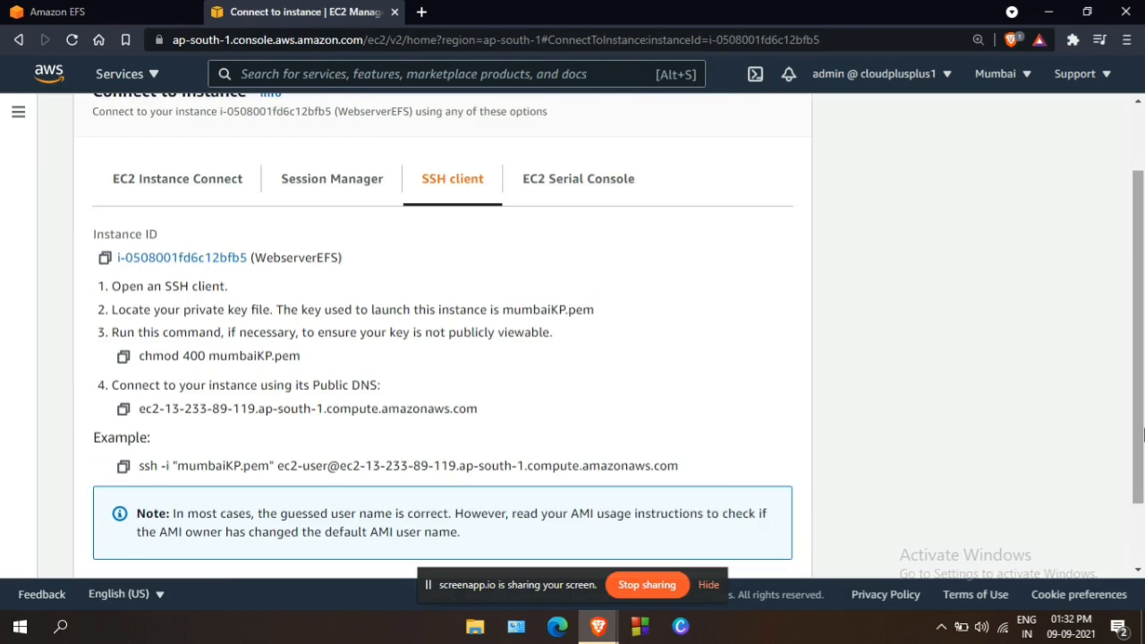
- Copy the WebserverEFS instance's public IPv4 address and enter it as the host name in PuTTY
left_click(289, 125)
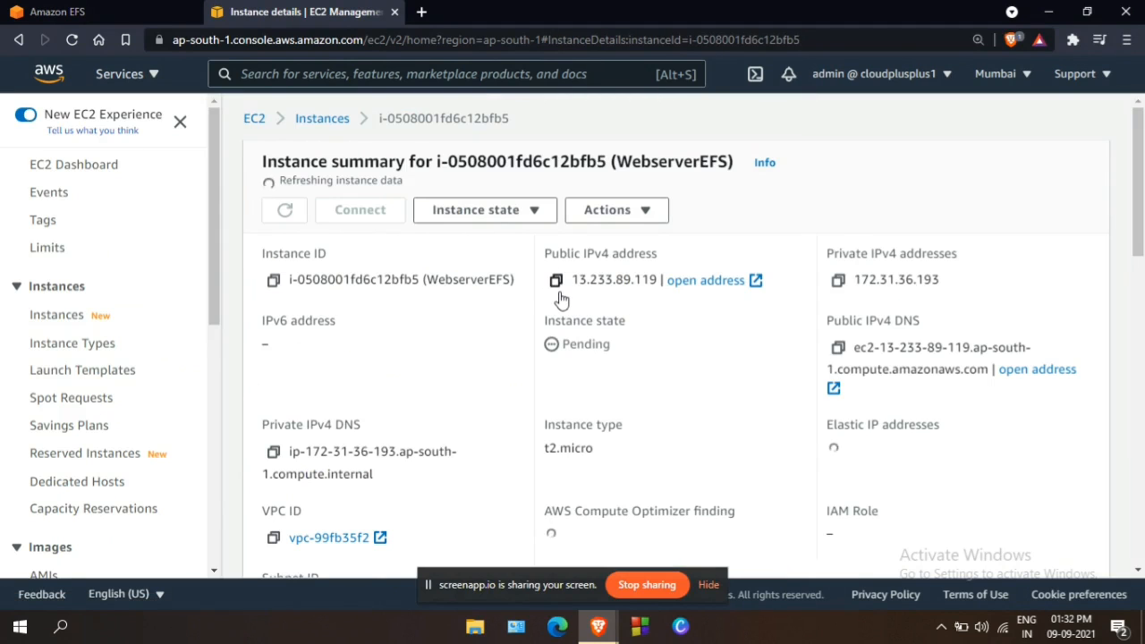
left_click(556, 280)
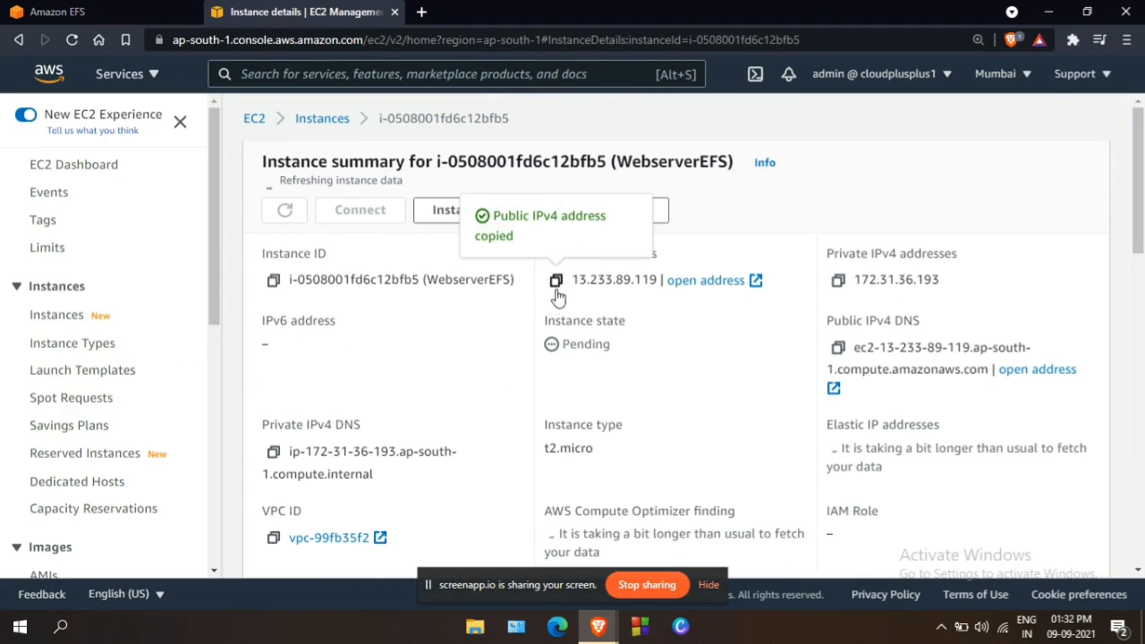
left_click(61, 626)
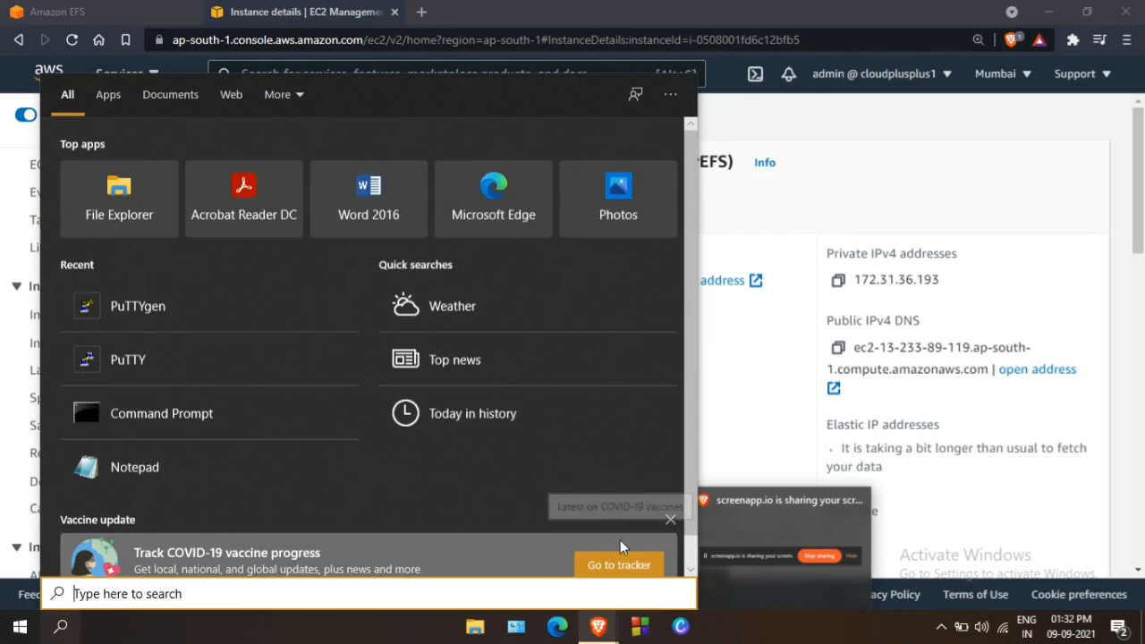
left_click(220, 358)
key("ctrl+v")
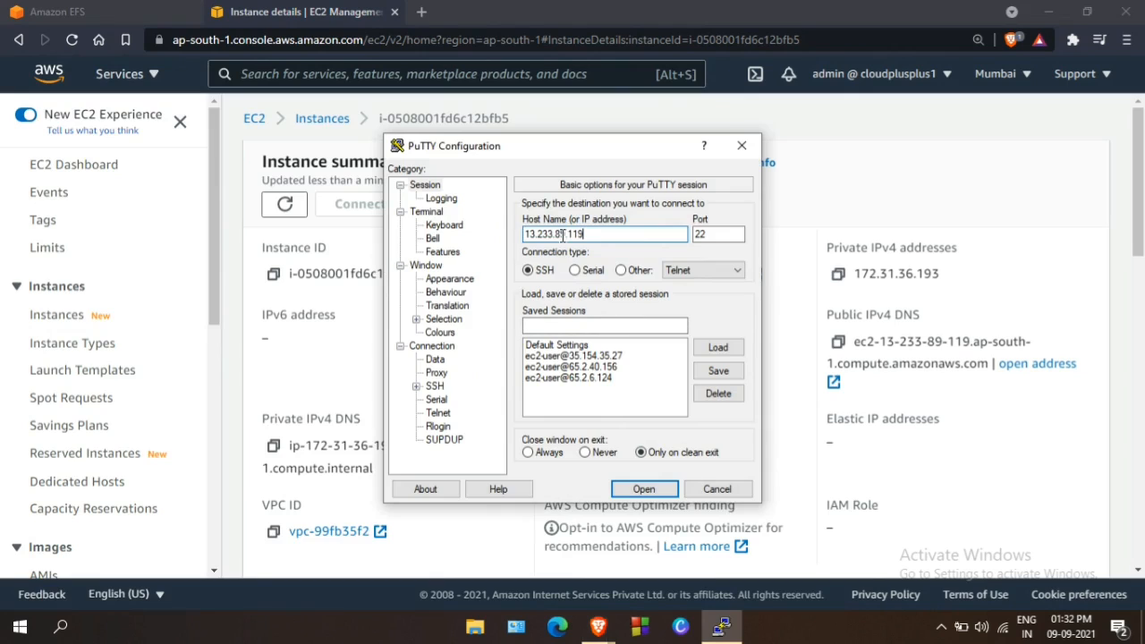
left_click(567, 327)
type("ec")
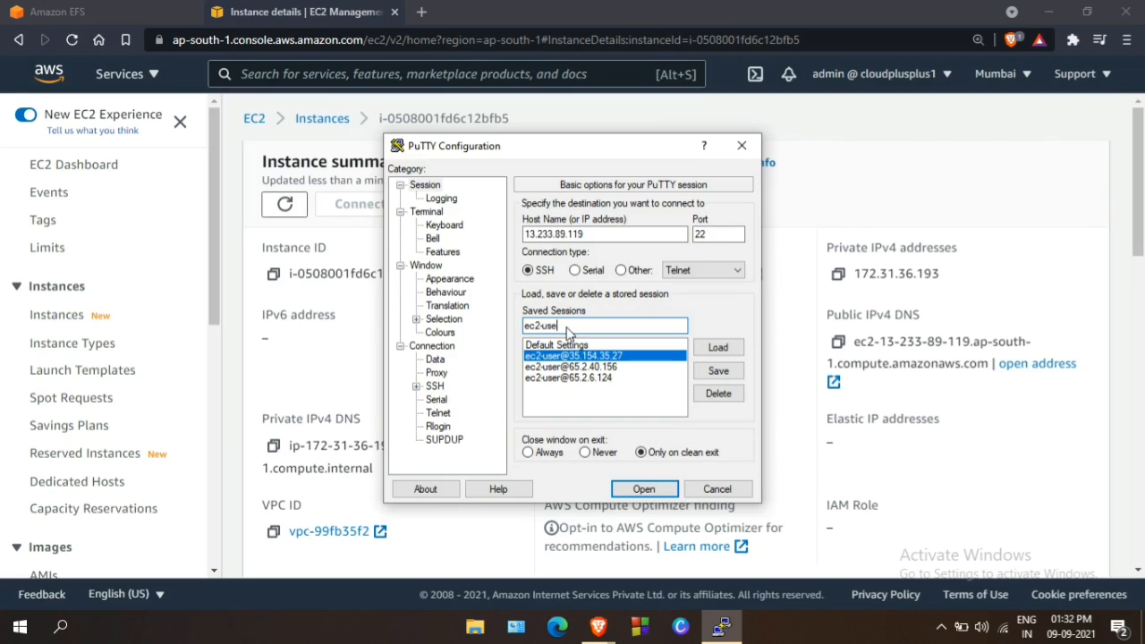
type("2-user@")
key("ctrl+v")
left_click(721, 370)
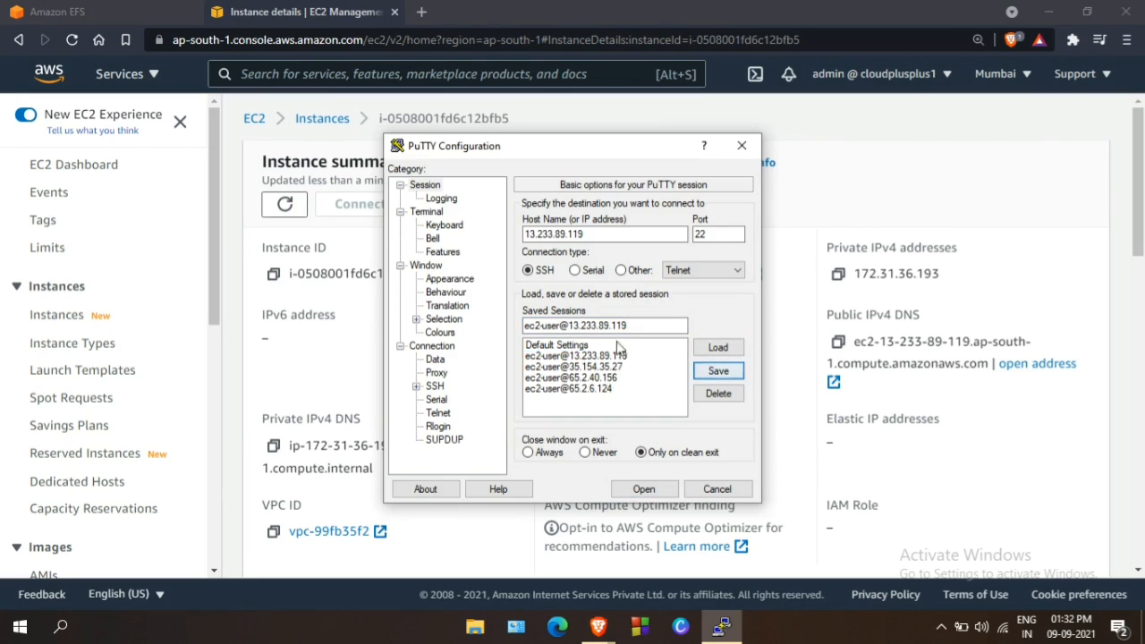
left_click(612, 357)
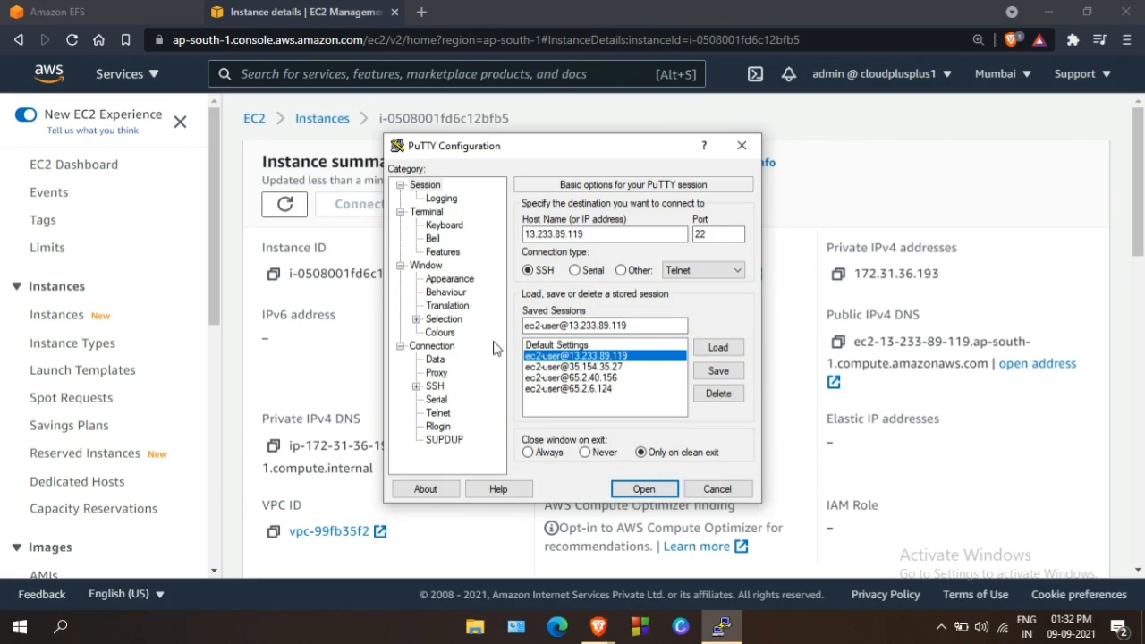
- Set mumbaippknew.ppk as the private key file for SSH authentication
left_click(434, 387)
left_click(417, 387)
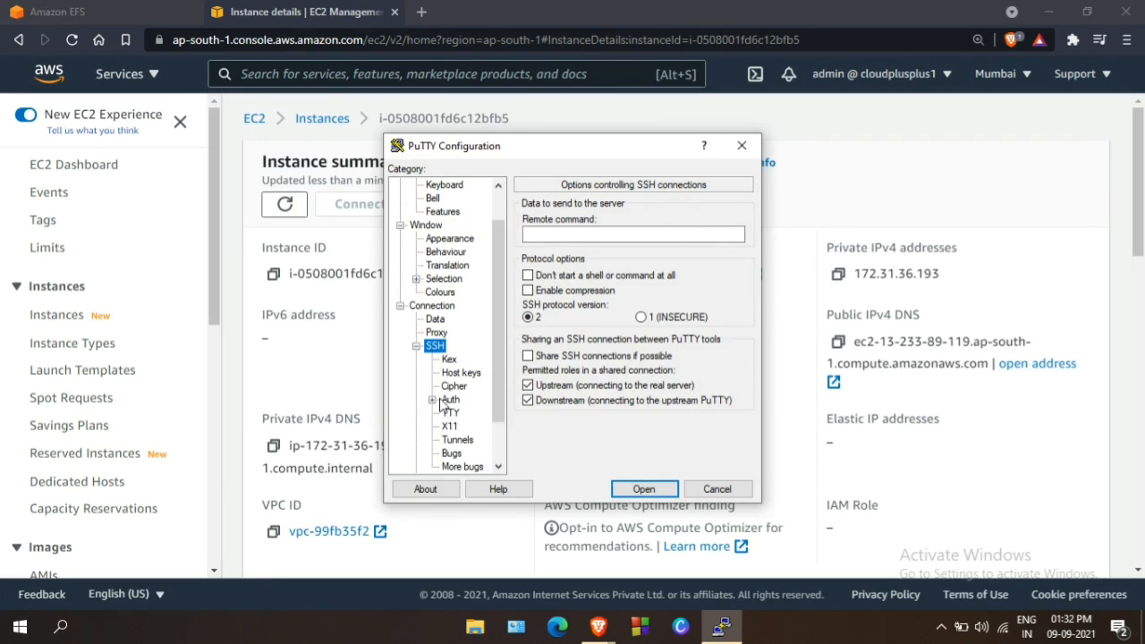
left_click(451, 400)
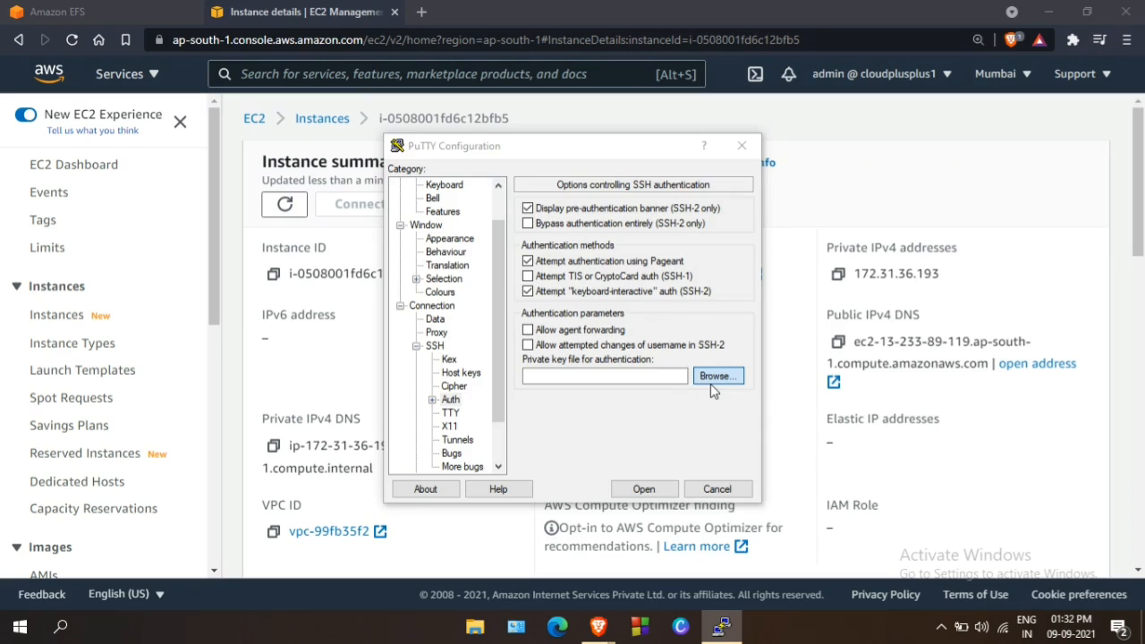
left_click(712, 384)
left_click(799, 541)
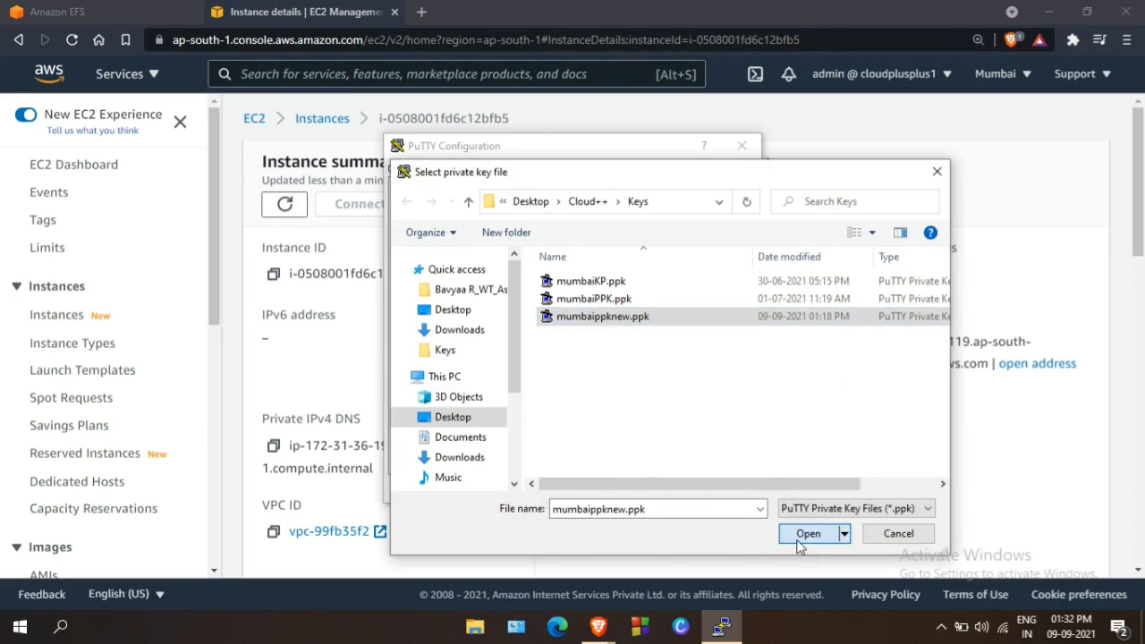
- Open the SSH connection, accept the server's host key and log in as ec2-user
left_click(667, 493)
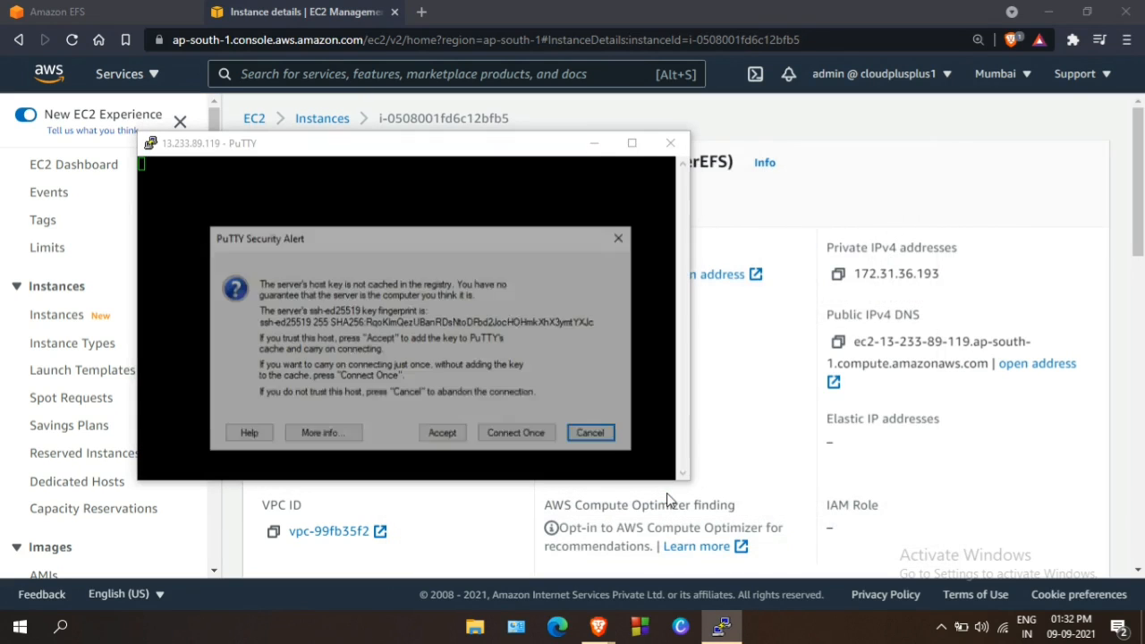
left_click(444, 435)
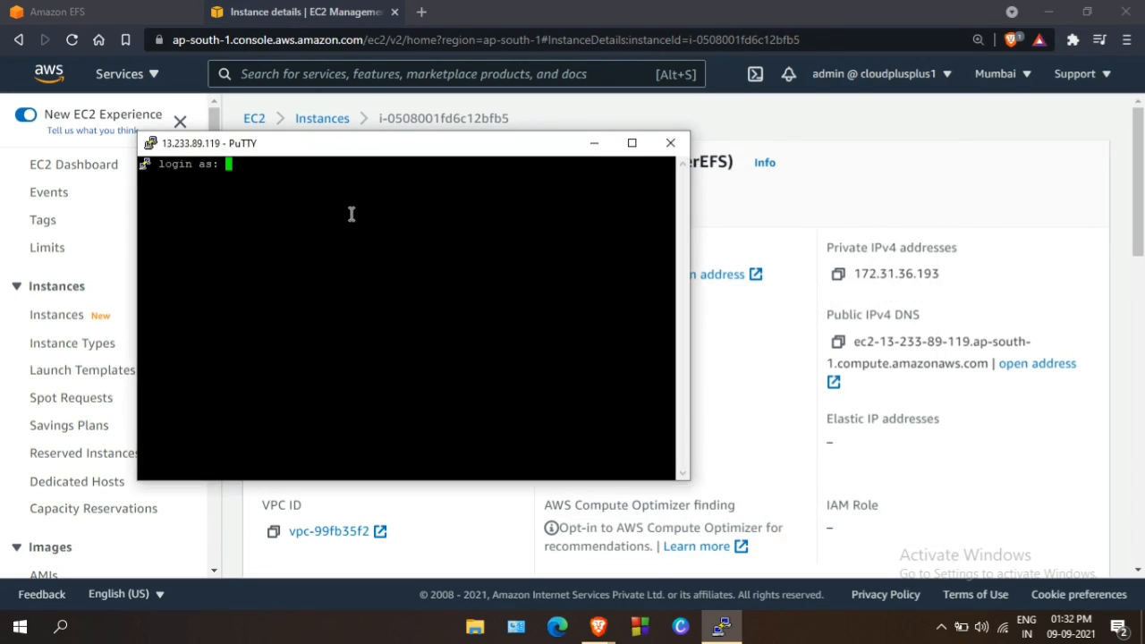
type("ec2-user")
key("Return")
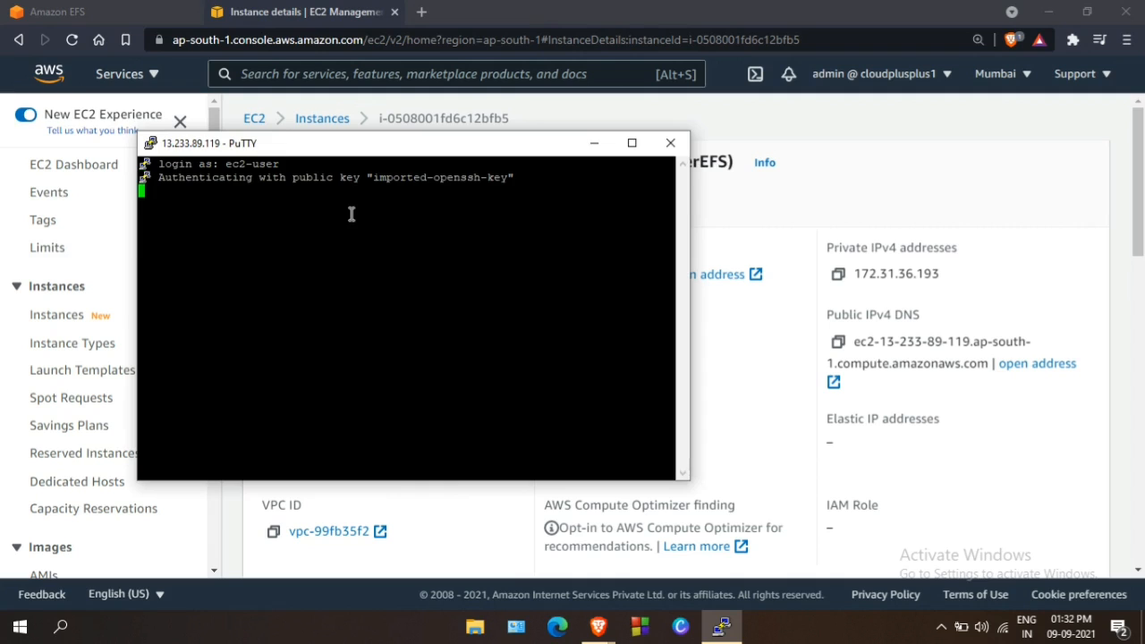
- Maximize the SSH terminal window and install the package with sudo yum install -y amazon-efs-utils
left_click(632, 144)
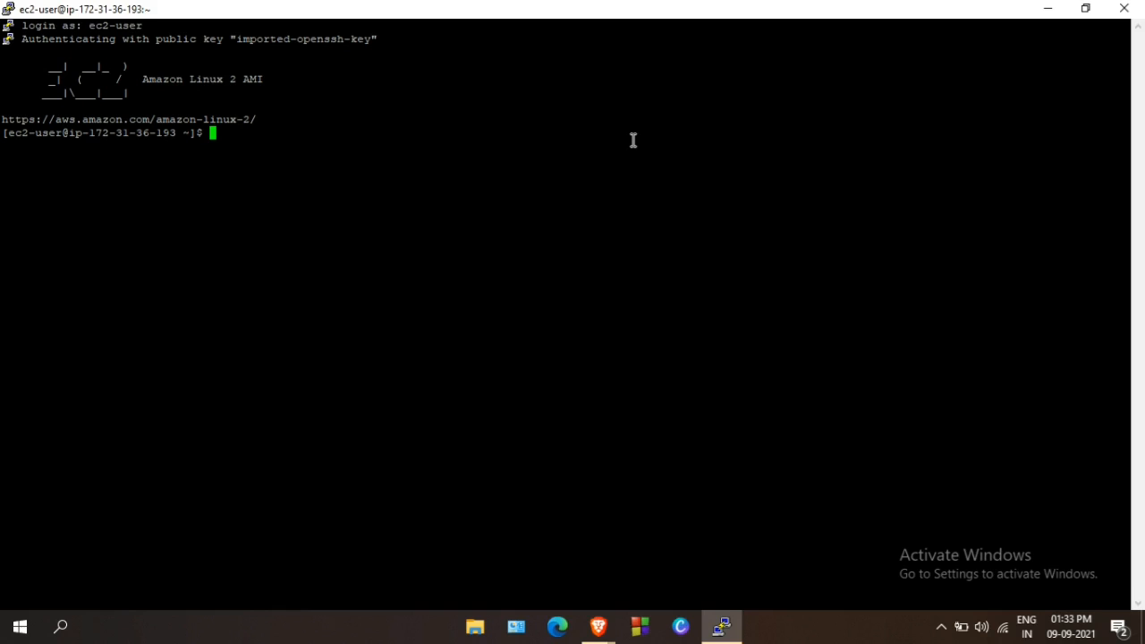
type("sudo yum install -y")
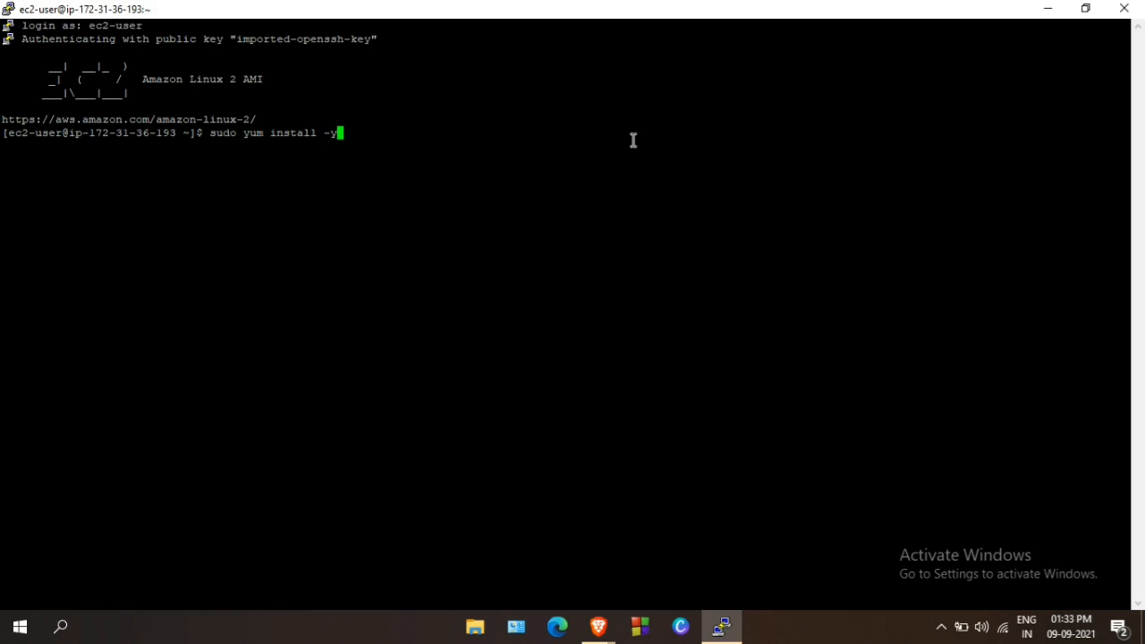
type(" amazon-efs-utils")
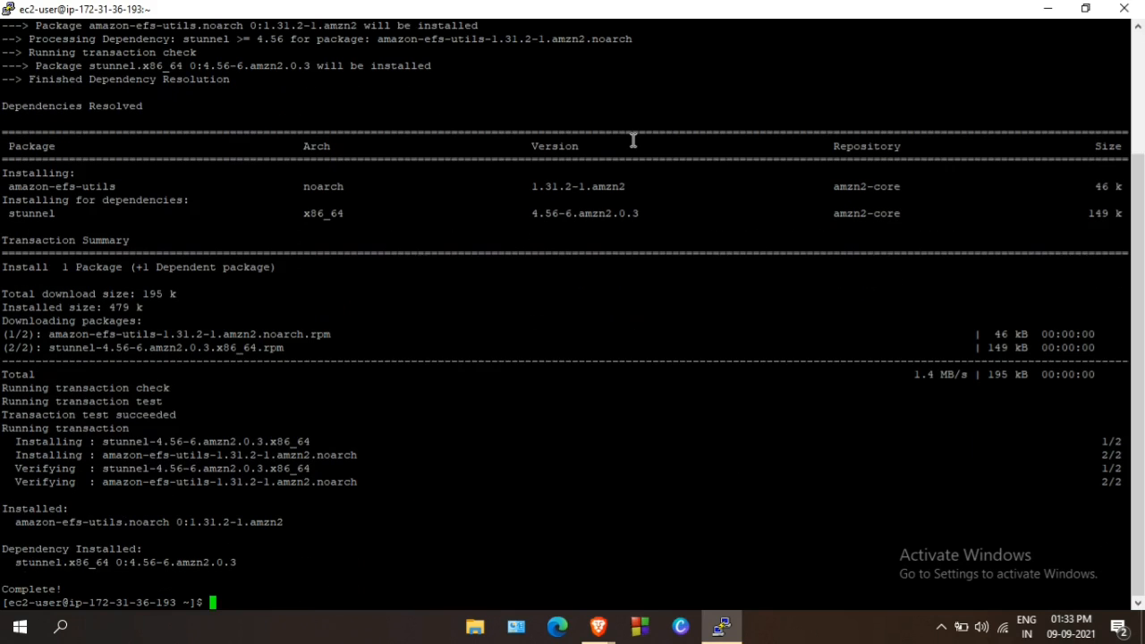
- Install Apache with sudo yum -y install httpd and start it with sudo service httpd start
type("yum -y install ")
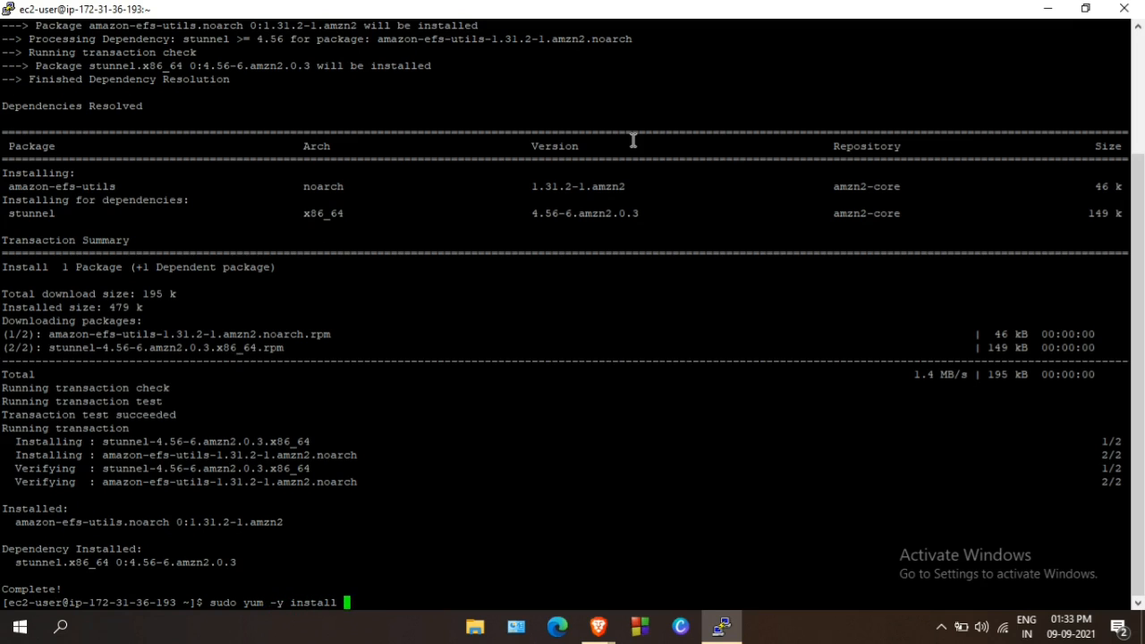
type("httpd")
key("Return")
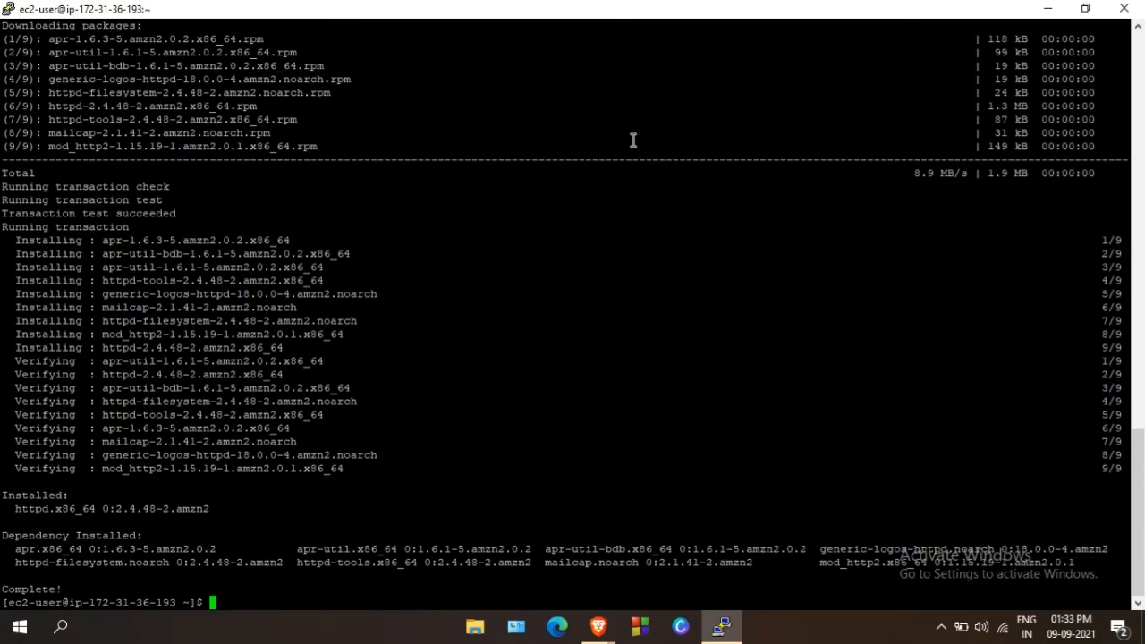
type("sudo service httpd start")
key("Return")
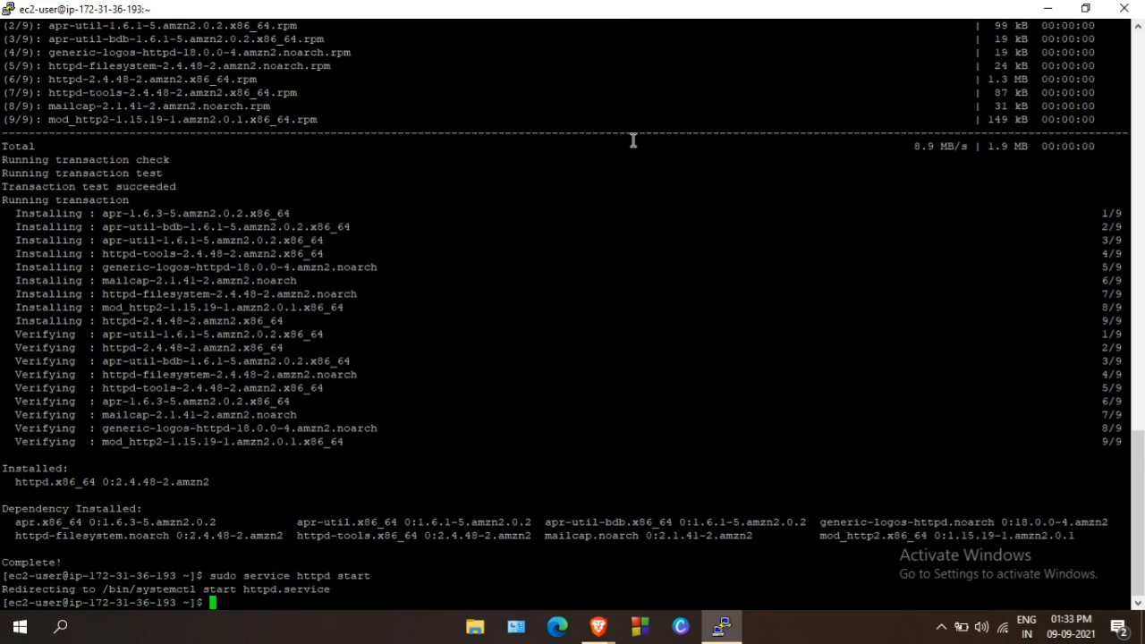
- Create the mount point directory /var/www/html/efs-new-mp with sudo mkdir
type("sudo ml")
type("dir /var/")
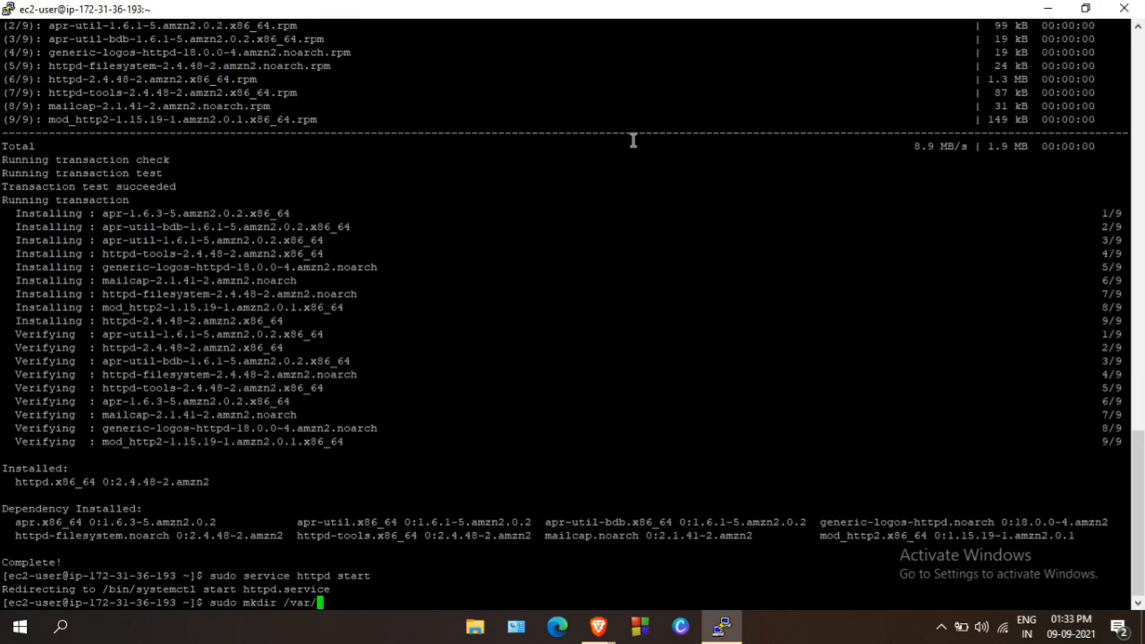
type("www/html/efs-new-mp")
key("Return")
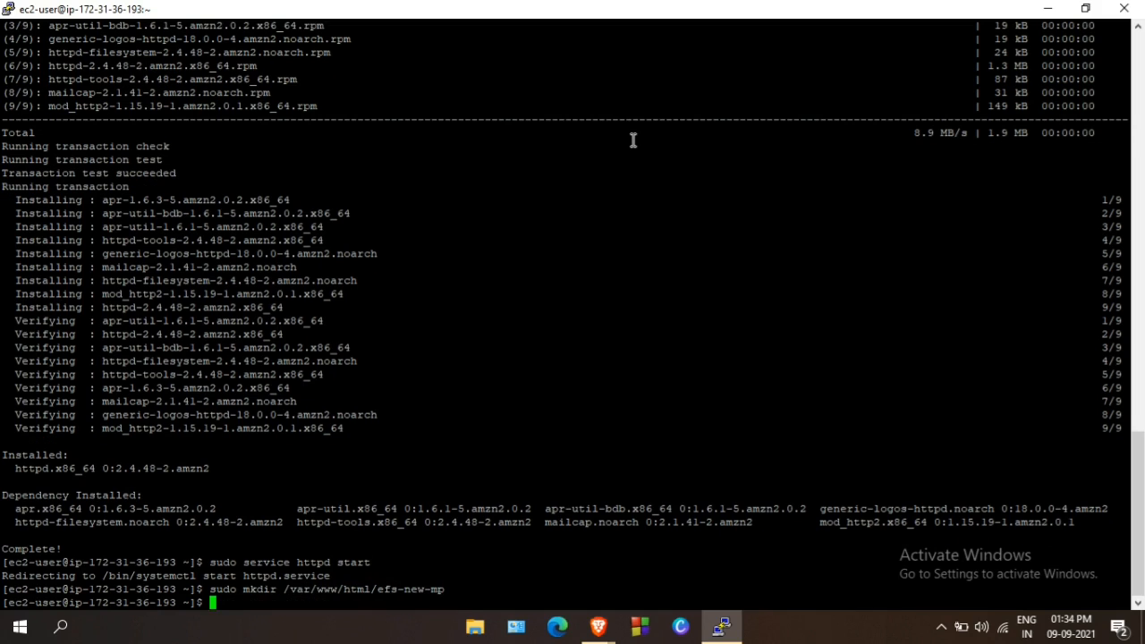
- Change to /var/www/html and mount the EFS file system fs-255b52f4:/ on efs-new-mp with sudo mount -t efs
type("cd /var/www/html")
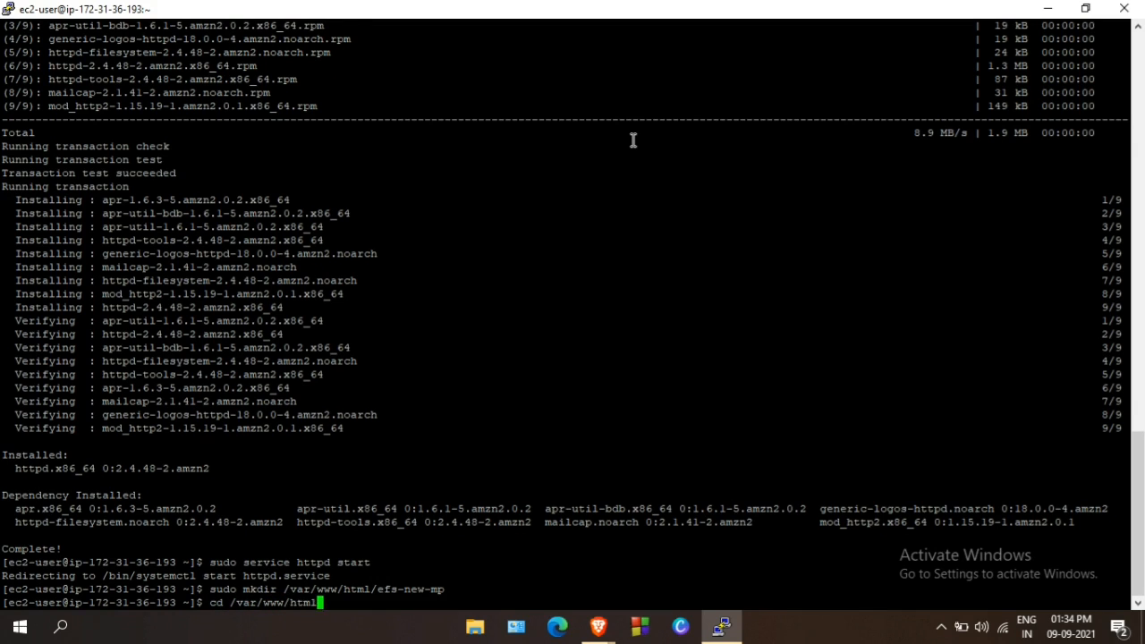
key("Return")
type("sudo m")
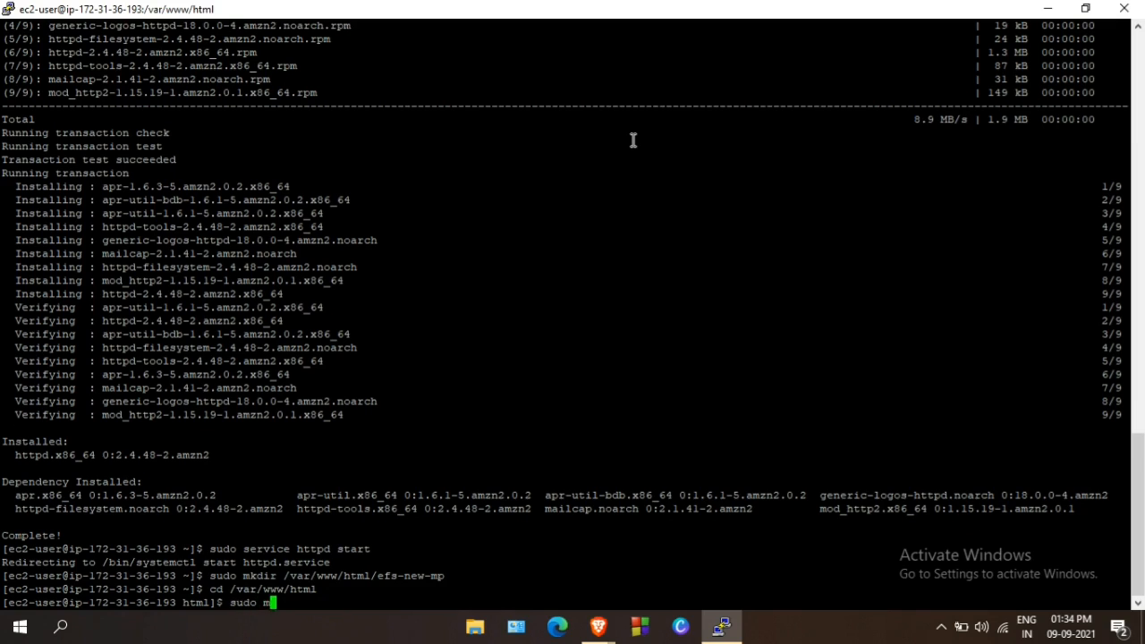
type("ount -t efs fs-255b52")
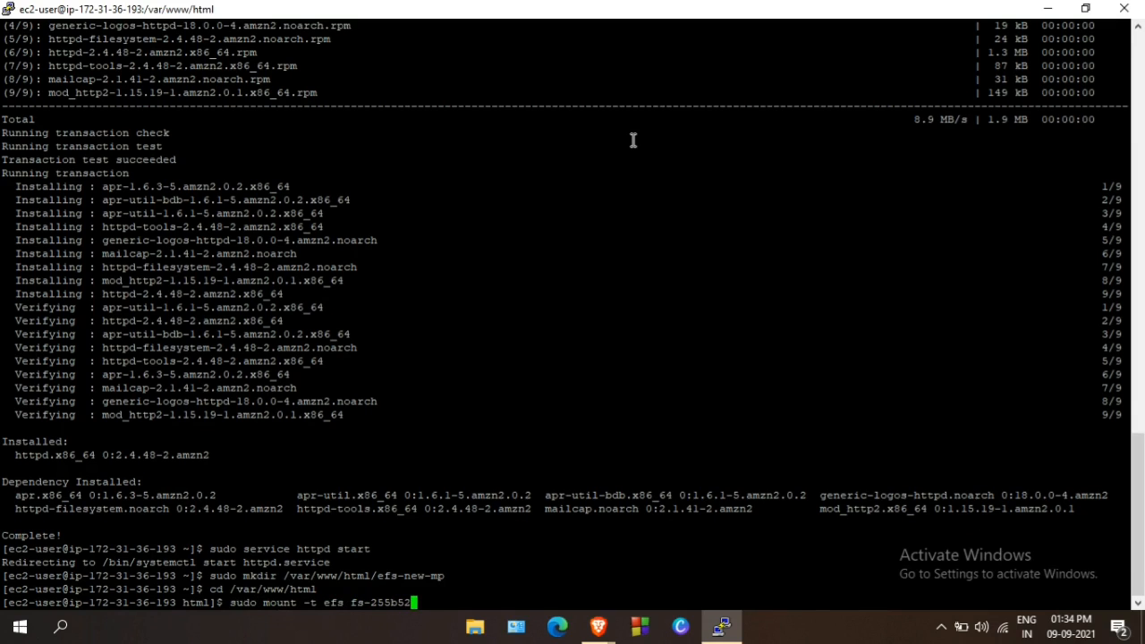
type("f4:/ efs-new-mp")
key("Return")
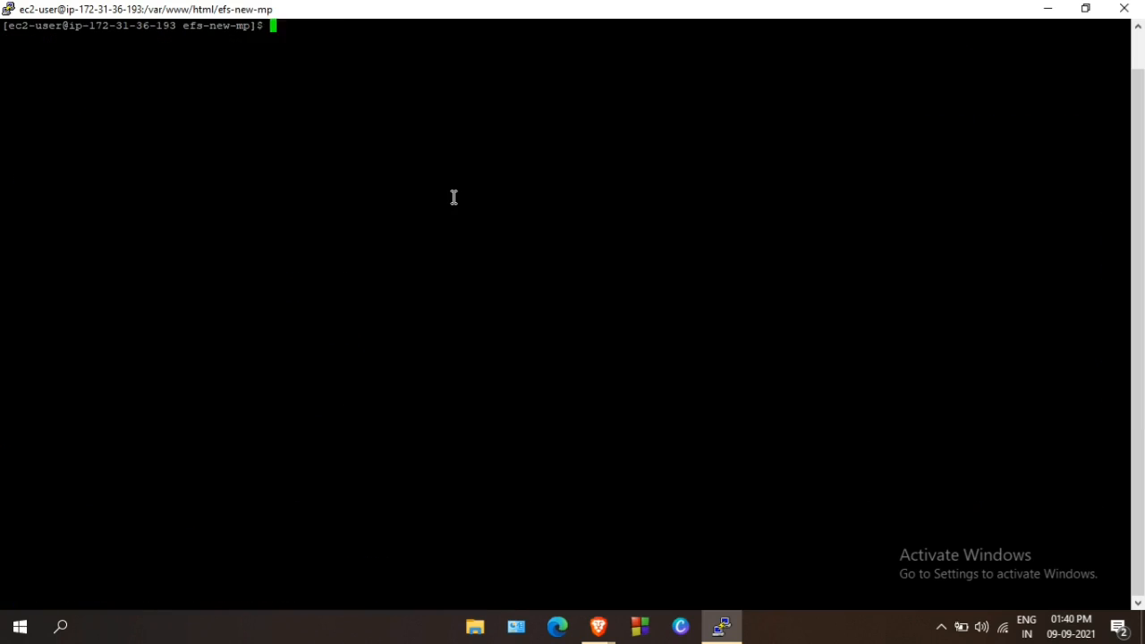
- Create the directory webappdir inside efs-new-mp, make ec2-user its owner and change into it
type("sudo mkdir webappdir")
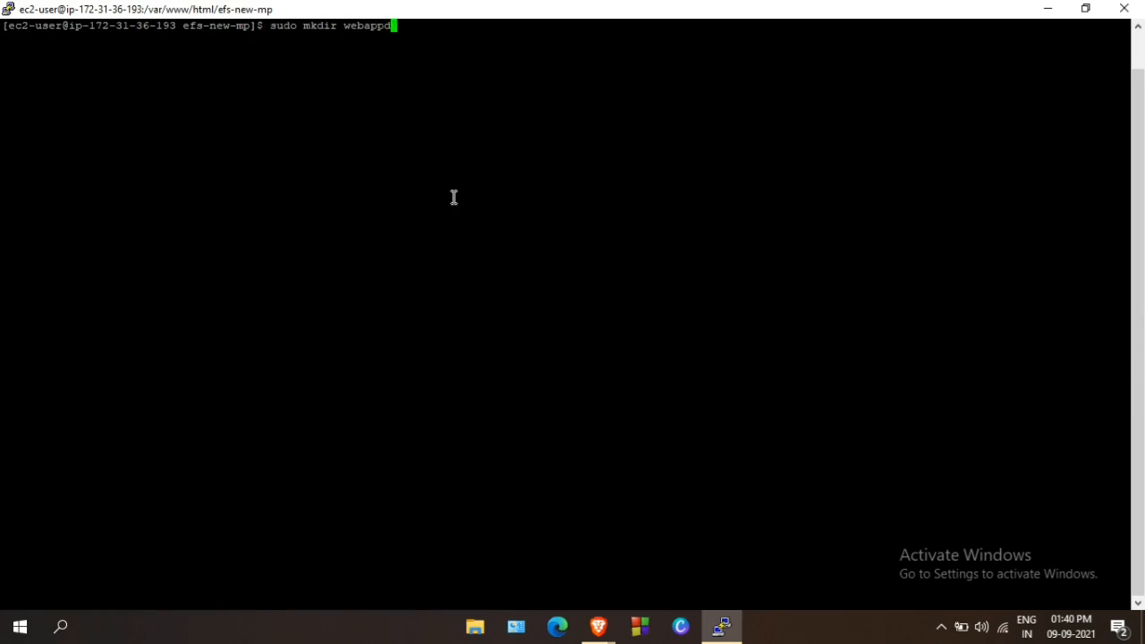
key("Return")
type("sudo chown ec2-user webappdir")
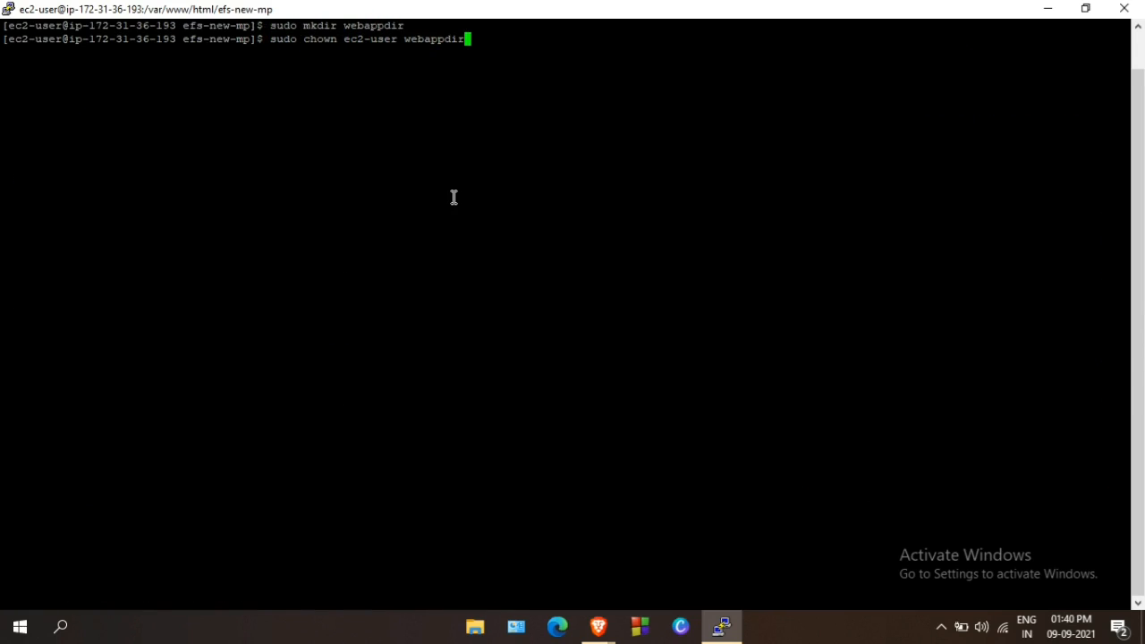
key("Return")
type("cd webappdir")
key("Return")
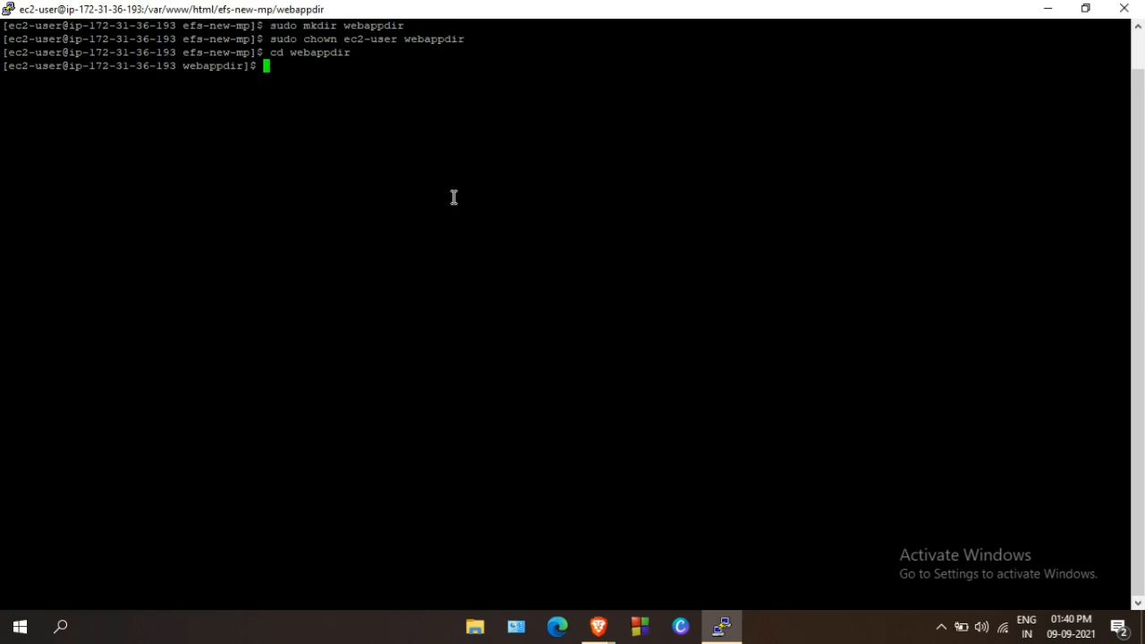
- Write "<html><h1>Hello from your EFS</h1></html>" into hello.html using echo
type("echo \"<html><h1")
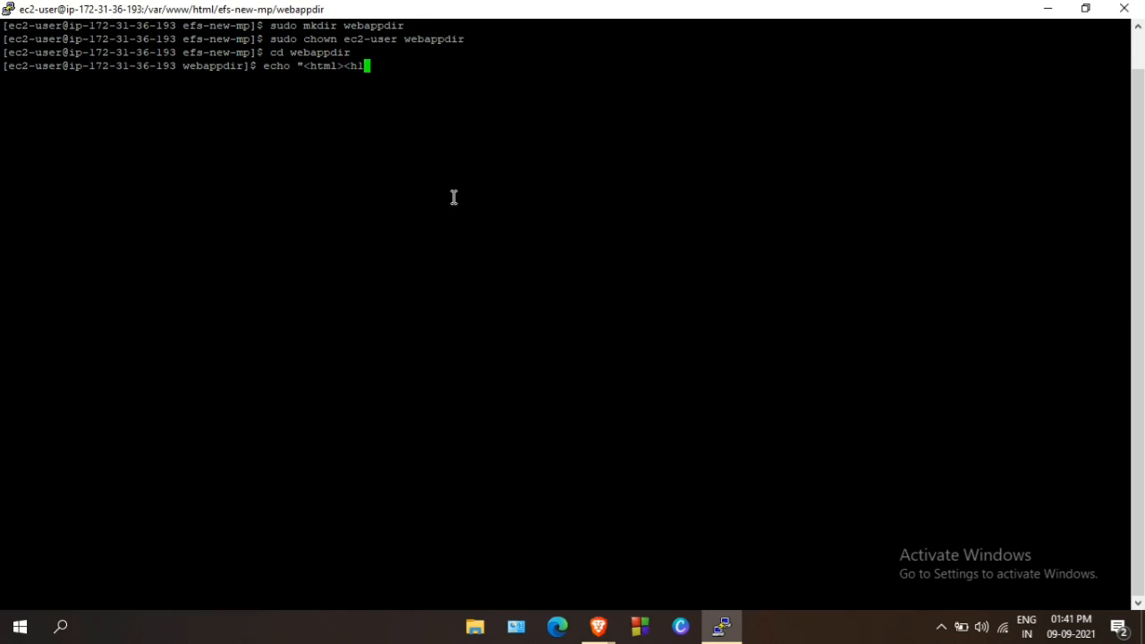
type(">Hello from your EFS<")
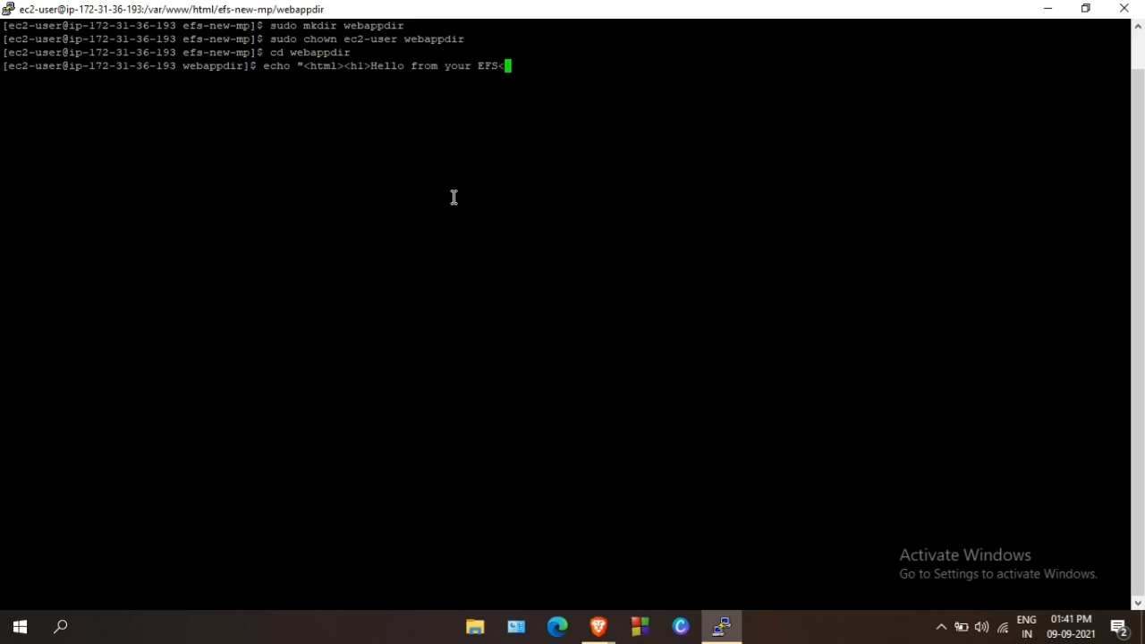
type("/h1></html>\" > he")
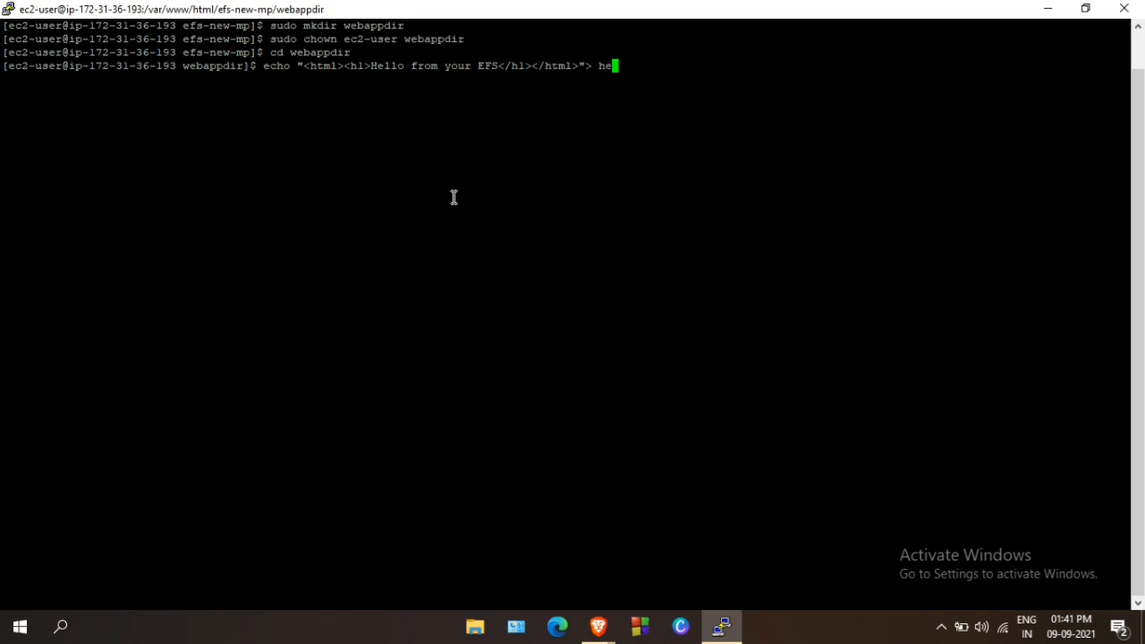
type("llo.html")
key("Return")
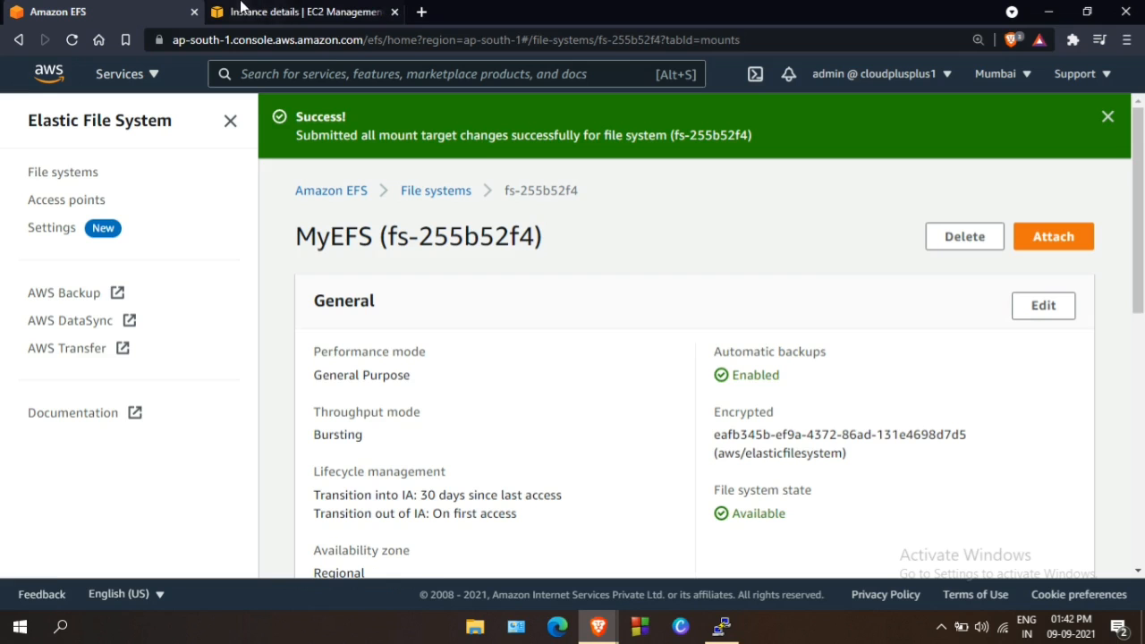
- Copy the instance's public IPv4 DNS and open its /efs-new-mp/webappdir/hello.html page in a new browser tab
left_click(283, 11)
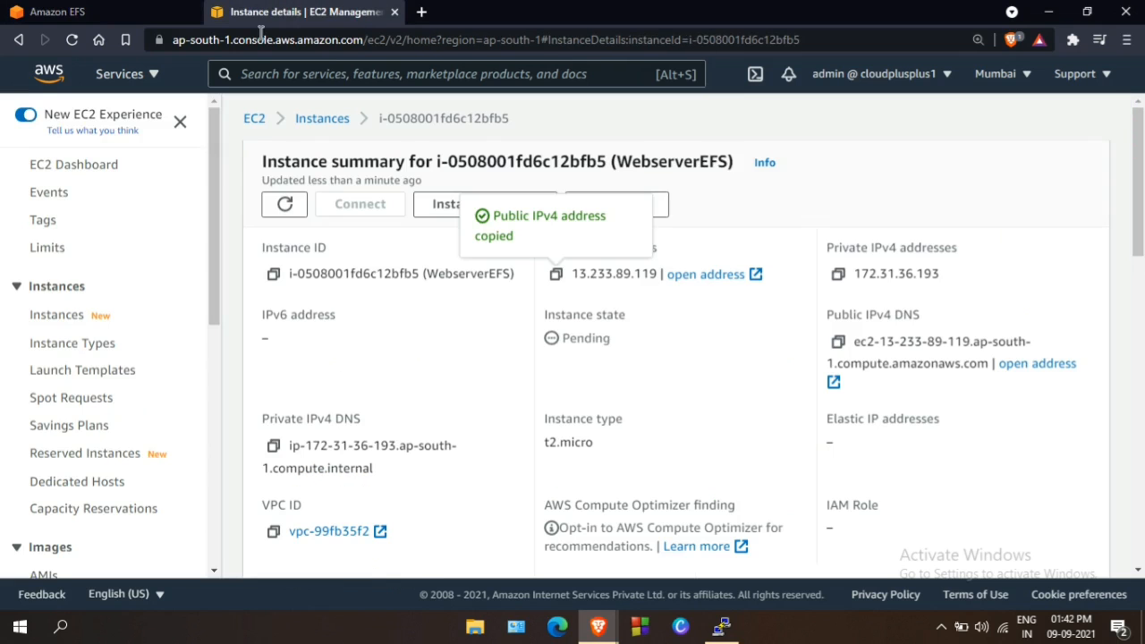
scroll(837, 322, "down", 1)
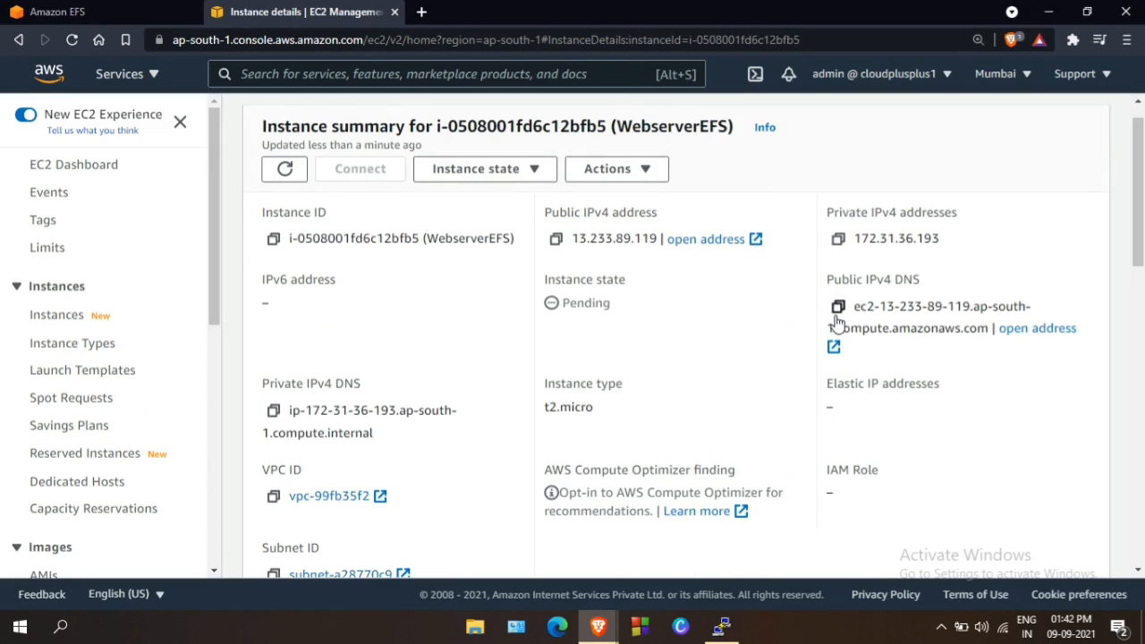
left_click(838, 306)
left_click(421, 12)
type("ec2-13-233-89-119.ap-south-1.compute.amazonaws.com")
type("/efs")
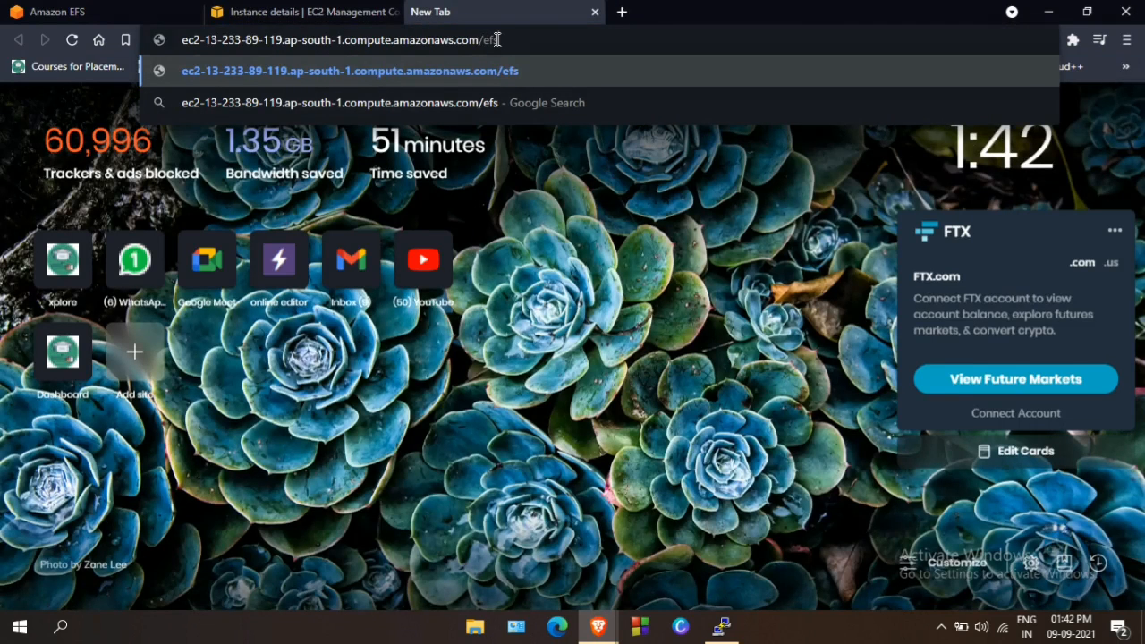
type("-new-mp/webappd")
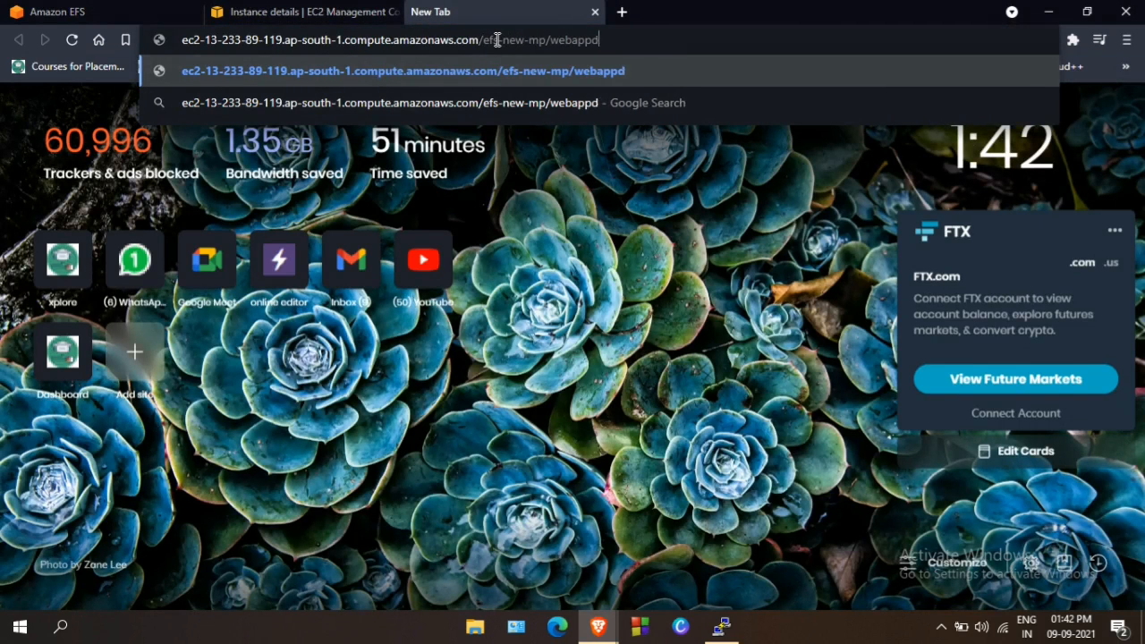
type("ir/hello.html")
key("Return")
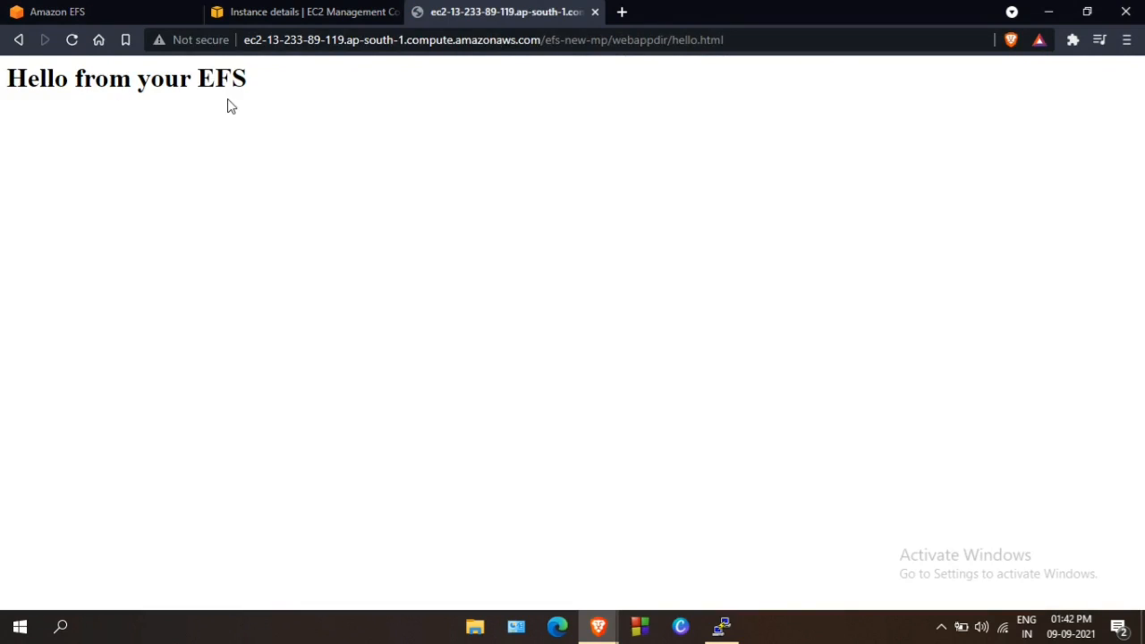
- Start launching another EC2 instance from the 64-bit (x86) Amazon Linux 2 AMI, keeping the t2.micro type
left_click(259, 11)
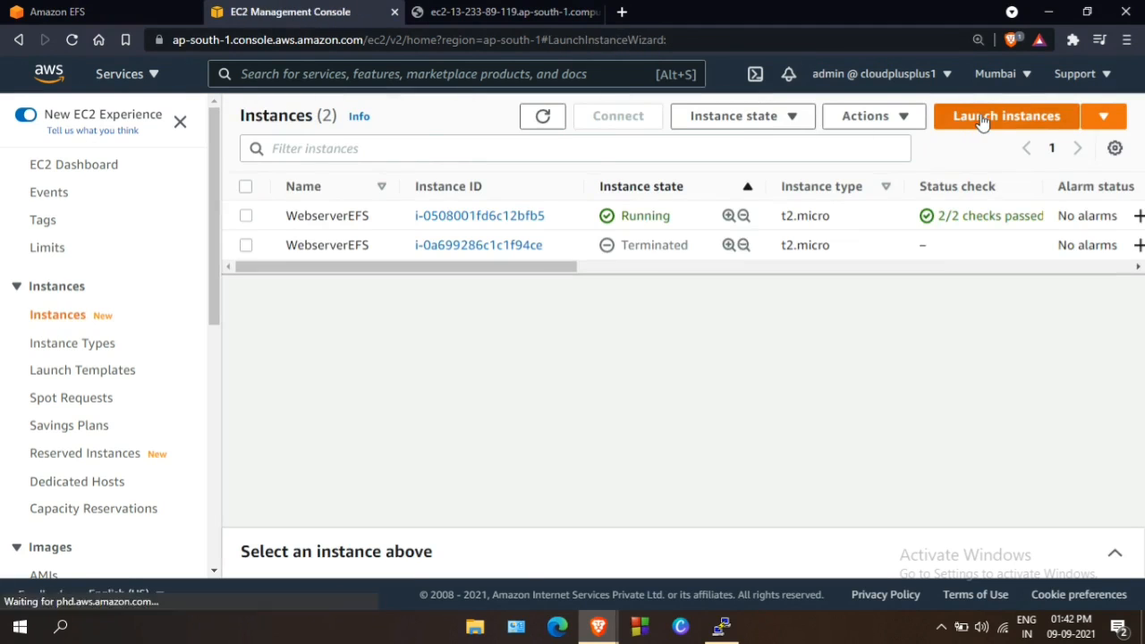
left_click(978, 116)
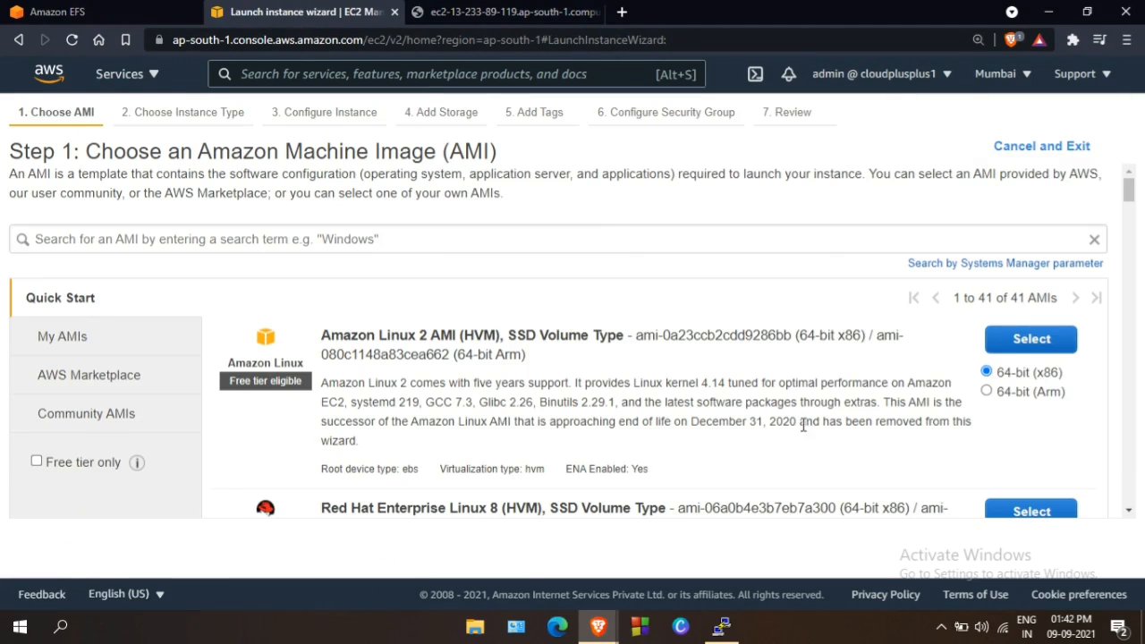
left_click(1009, 347)
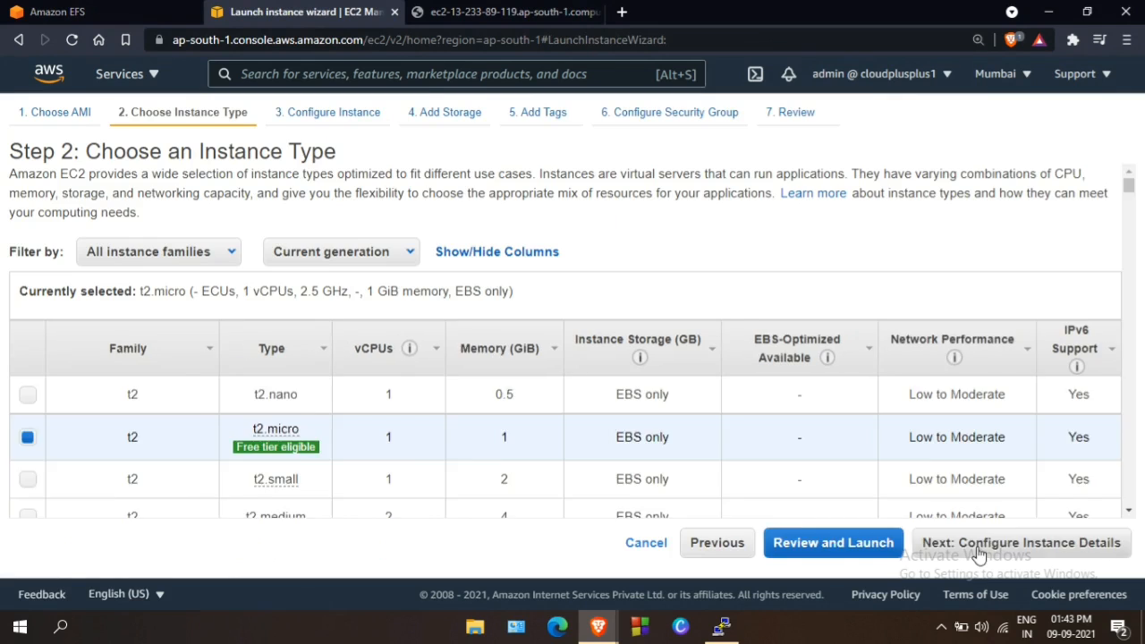
left_click(975, 546)
- Set the new instance's subnet to the default in ap-south-1b and enable auto-assigned public IP
left_click(465, 350)
left_click(439, 399)
left_click(439, 399)
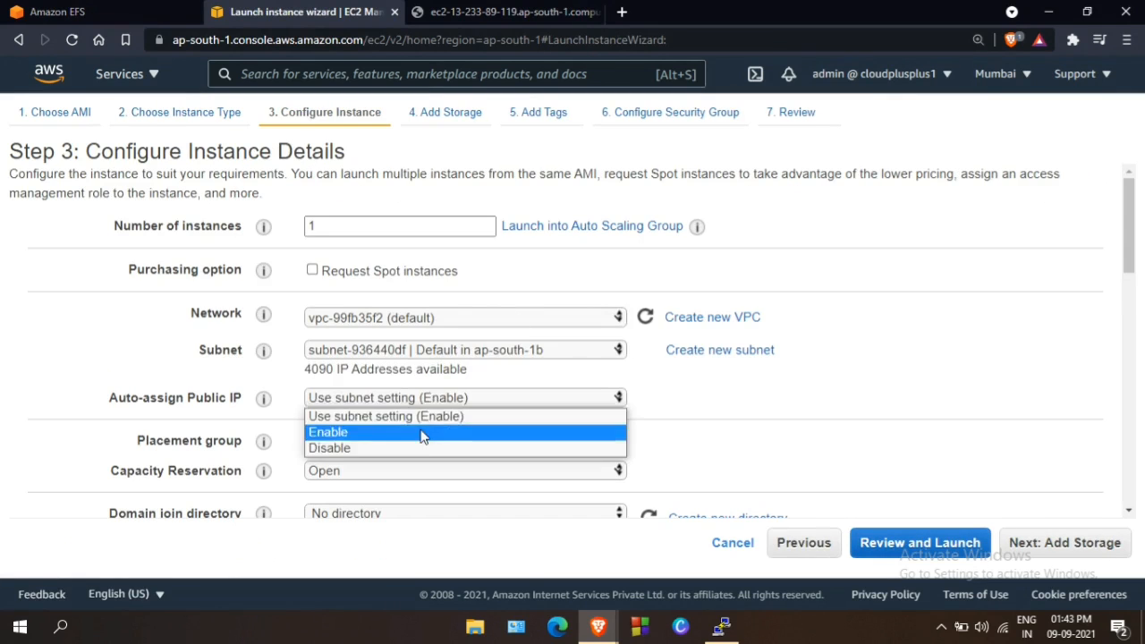
left_click(437, 432)
left_click(1023, 542)
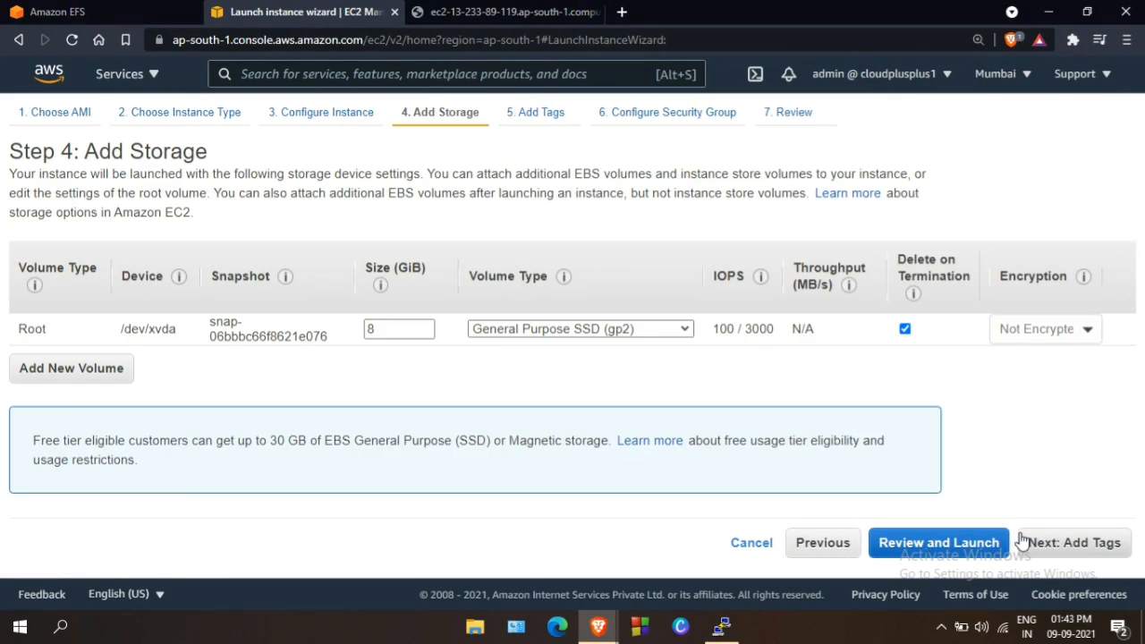
- Keep the default storage and add a tag with key Name and value WebserverEFS2
left_click(1023, 541)
left_click(51, 419)
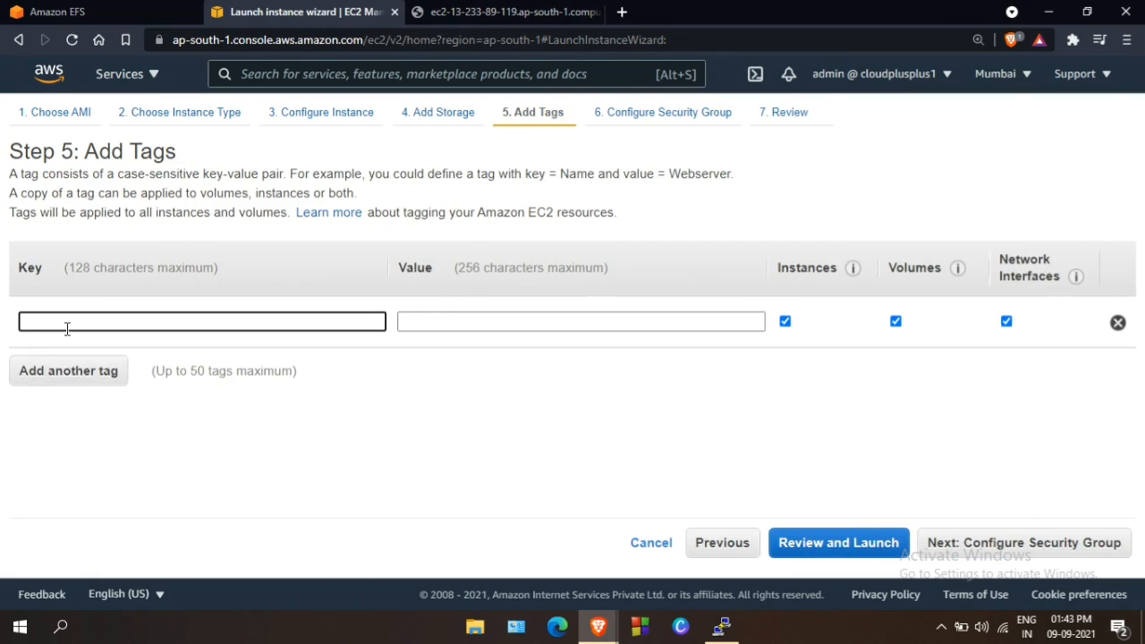
type("Name")
left_click(455, 321)
type("WebserverEFS2")
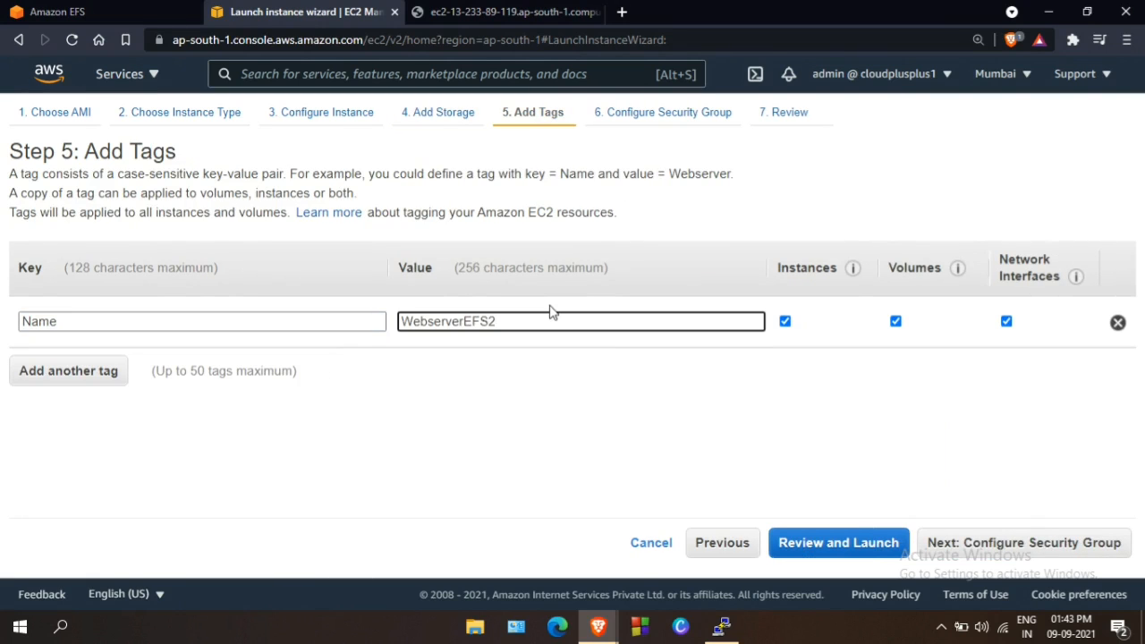
- Assign the existing security group EFSWebserver-SG to the new instance
left_click(922, 550)
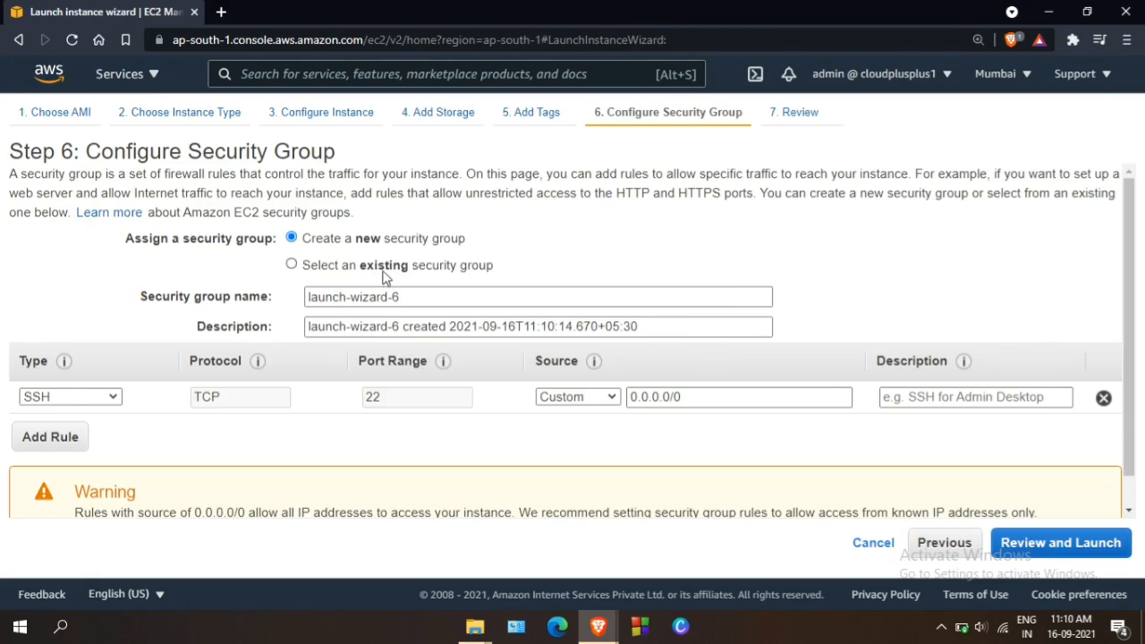
left_click(385, 276)
scroll(1131, 296, "down", 3)
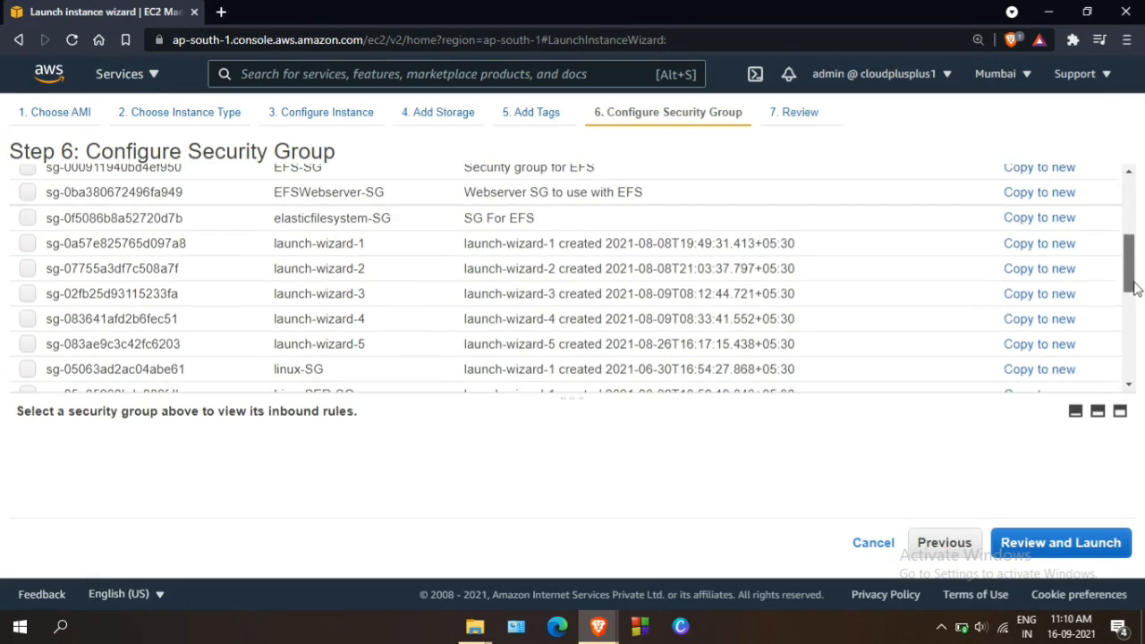
scroll(1134, 288, "up", 1)
left_click(28, 205)
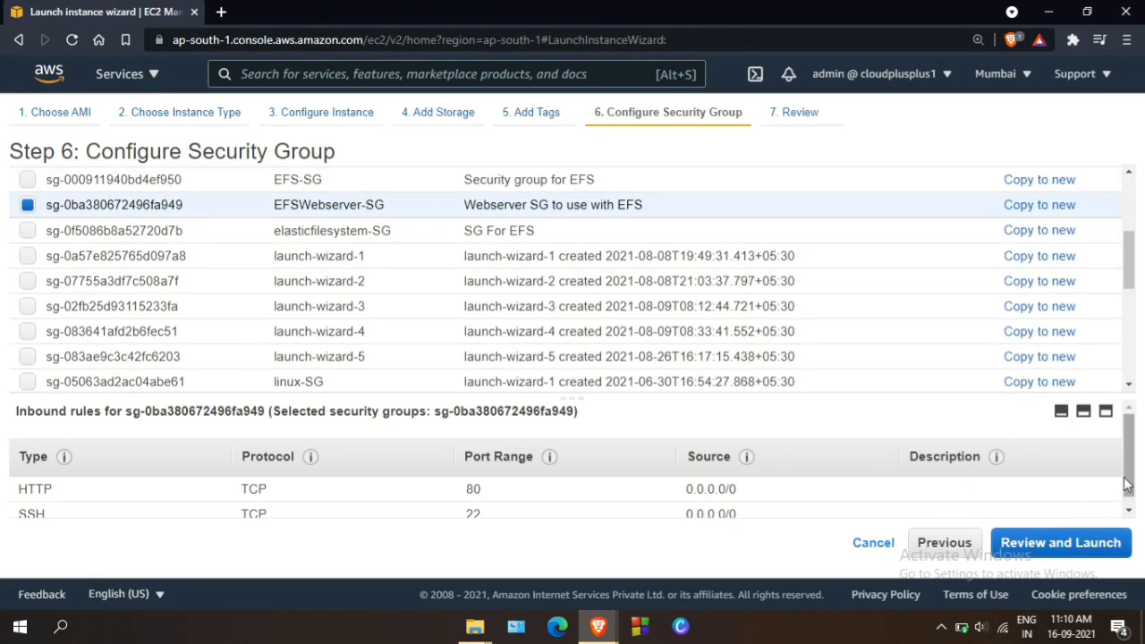
scroll(1127, 484, "down", 1)
- Review the configuration and launch the instance with the existing key pair mumbaiKP, acknowledging access to its private key file
left_click(1033, 546)
left_click_drag(1130, 265, 1136, 452)
left_click(1097, 542)
left_click(297, 420)
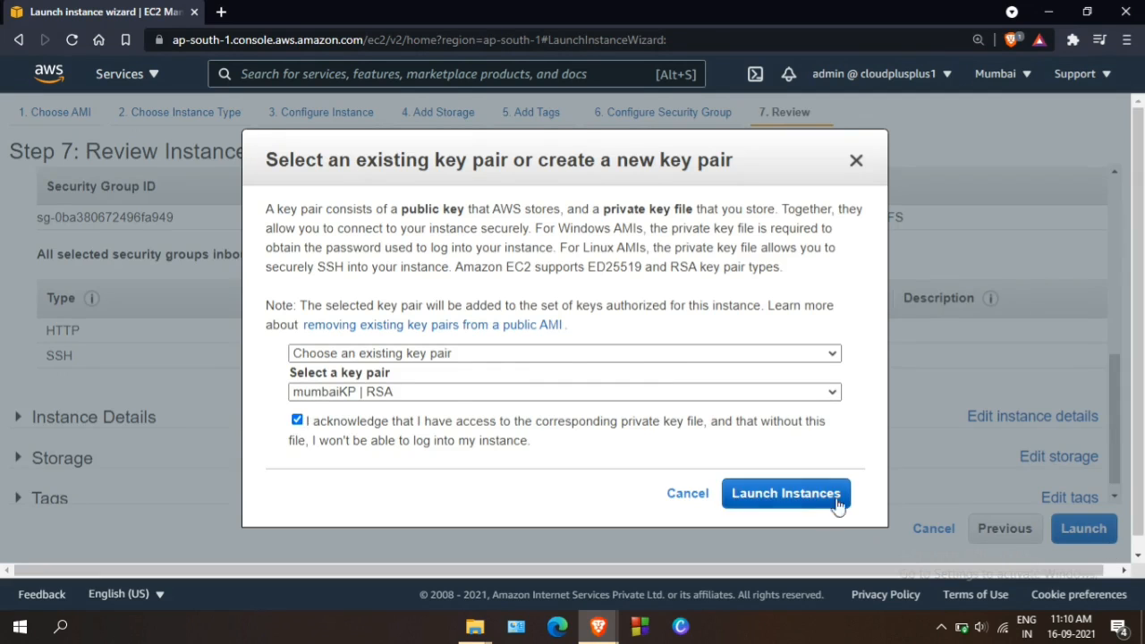
left_click(837, 507)
scroll(1059, 556, "down", 3)
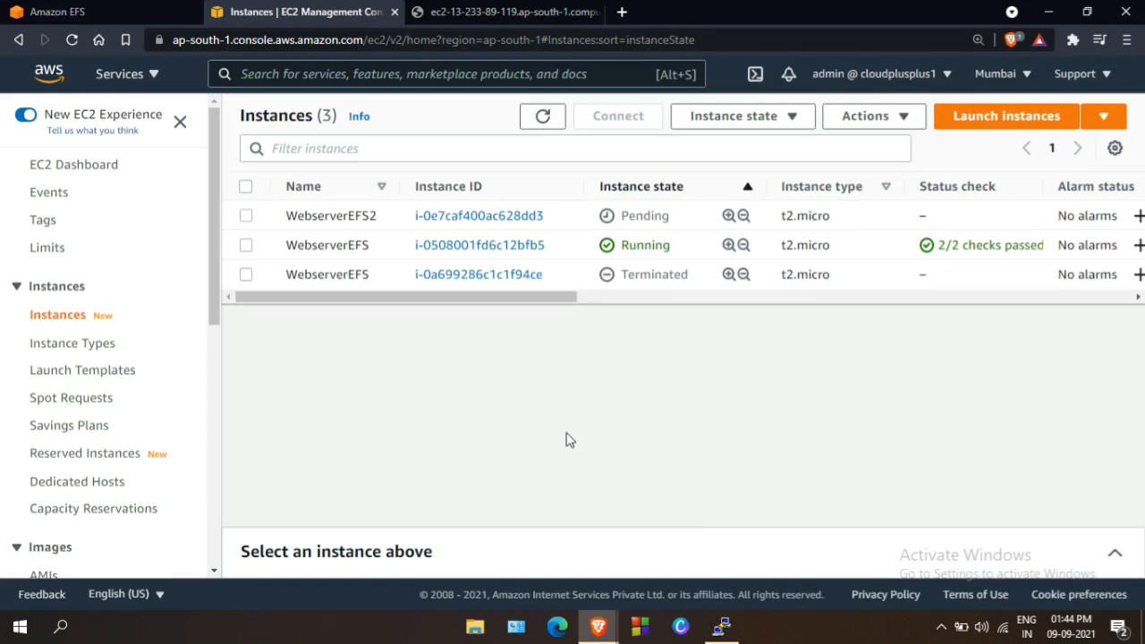
- Refresh the instance list, select WebserverEFS2 and copy its public IPv4 DNS name
left_click(540, 117)
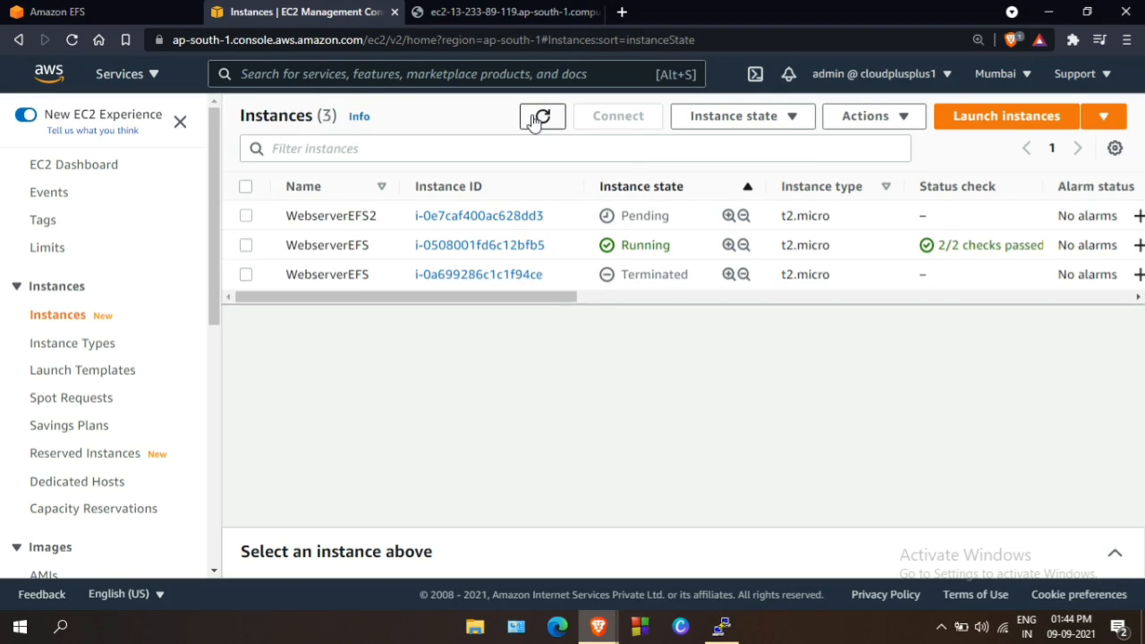
left_click(701, 249)
scroll(1127, 402, "down", 3)
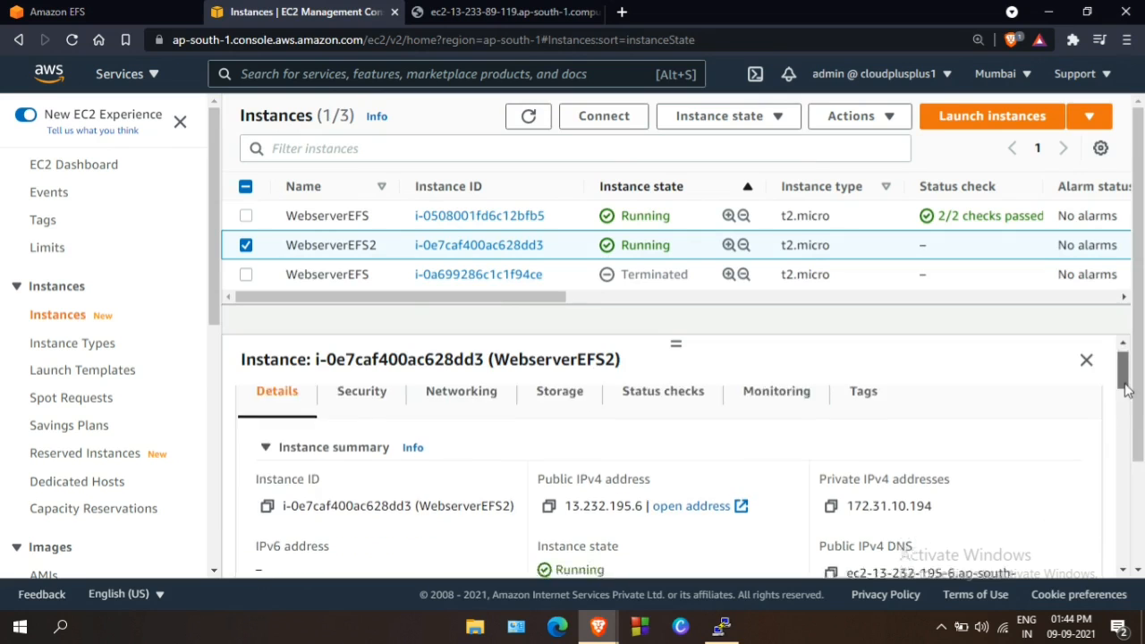
left_click(831, 440)
- Load /efs-new-mp/webappdir/hello.html from WebserverEFS2's public DNS address in a new browser tab
left_click(622, 11)
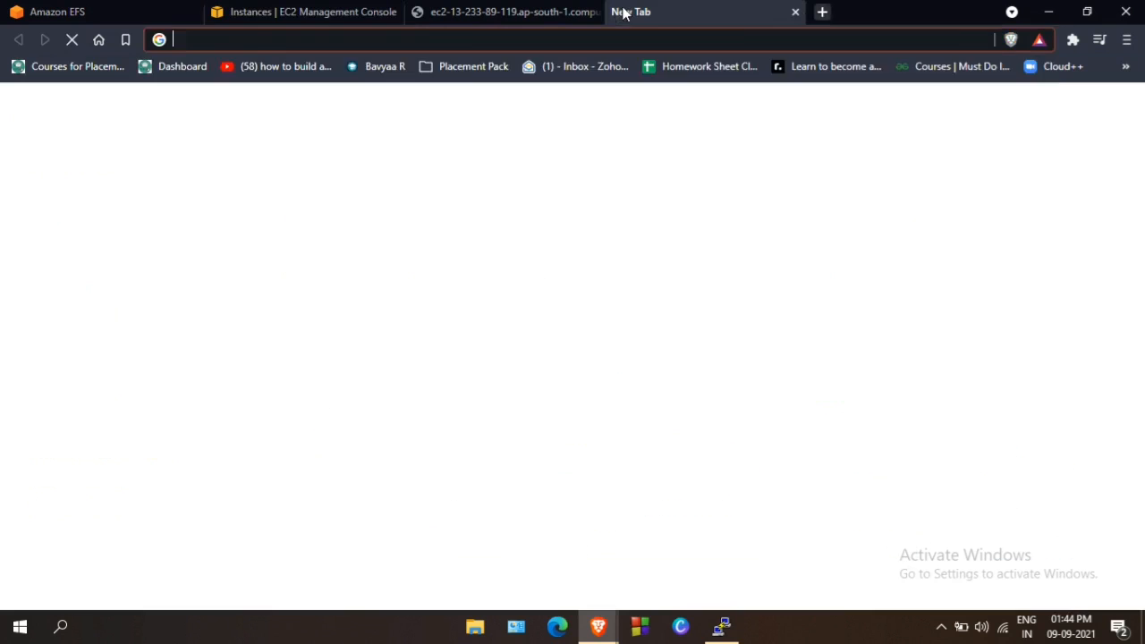
key("ctrl+v")
type("/EFS-NE")
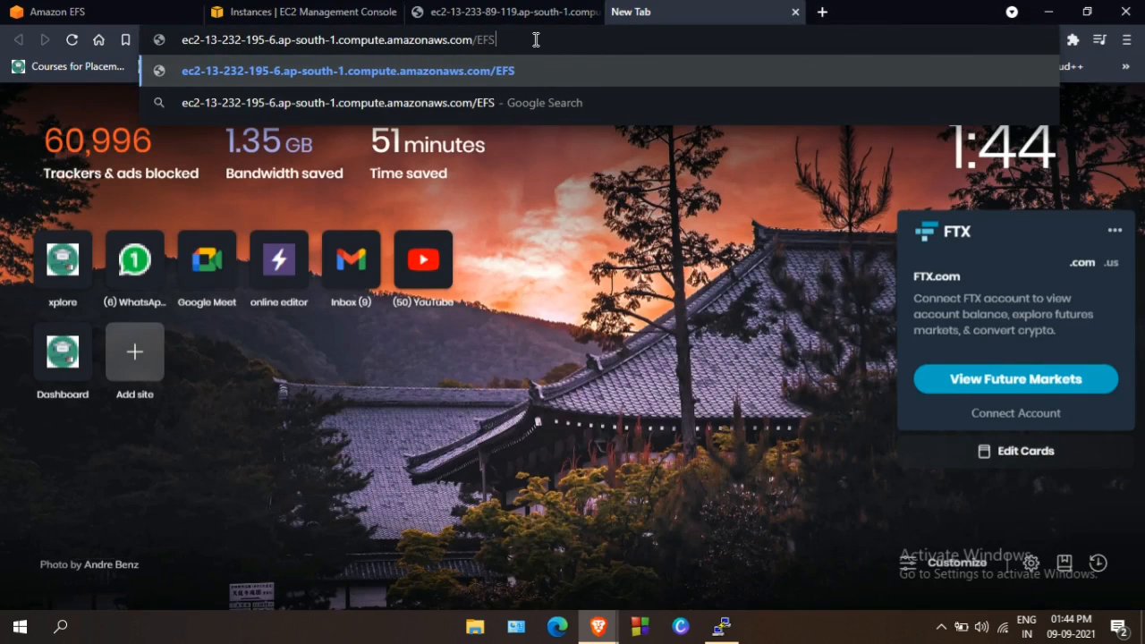
key("BackSpace")
key("BackSpace")
key("BackSpace")
key("BackSpace")
key("BackSpace")
key("BackSpace")
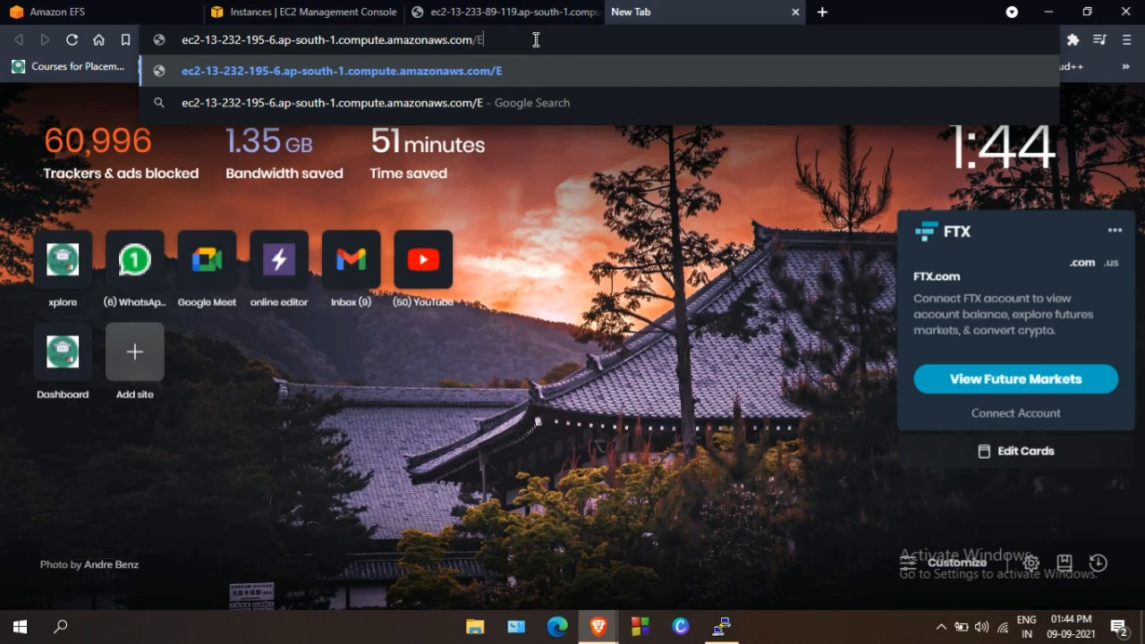
type("efs-new-m")
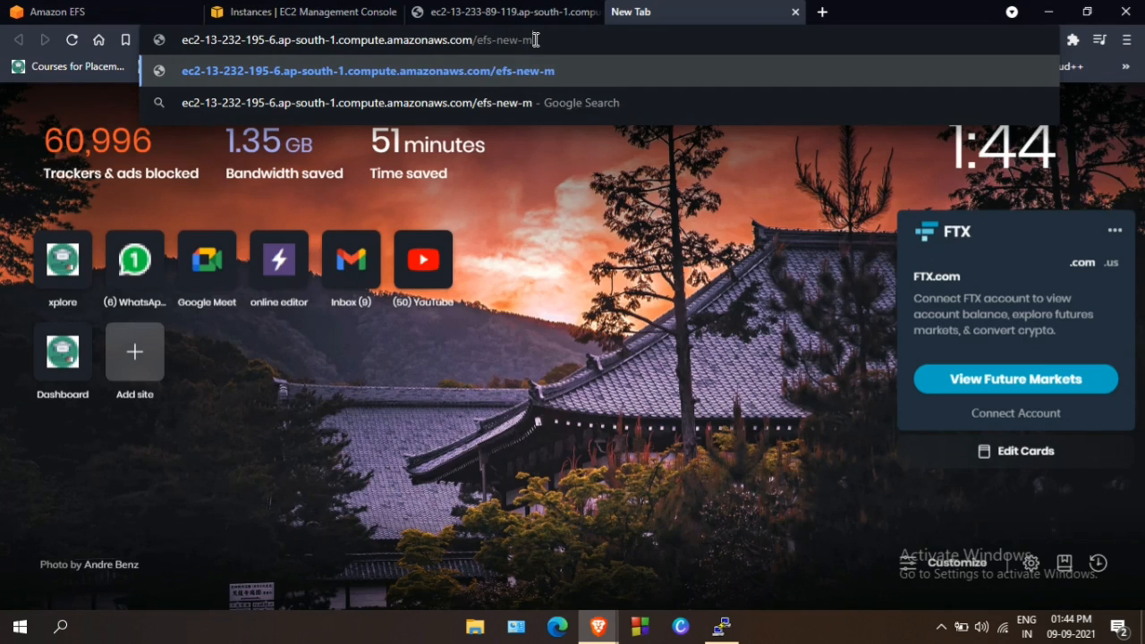
type("p/w")
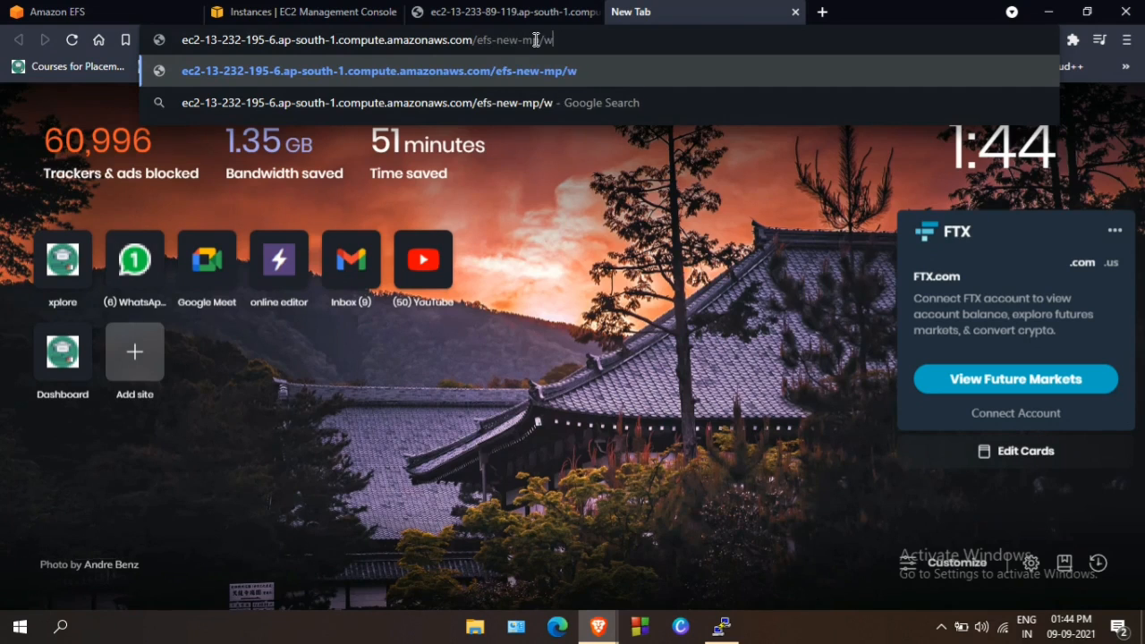
type("ebappdir/hello")
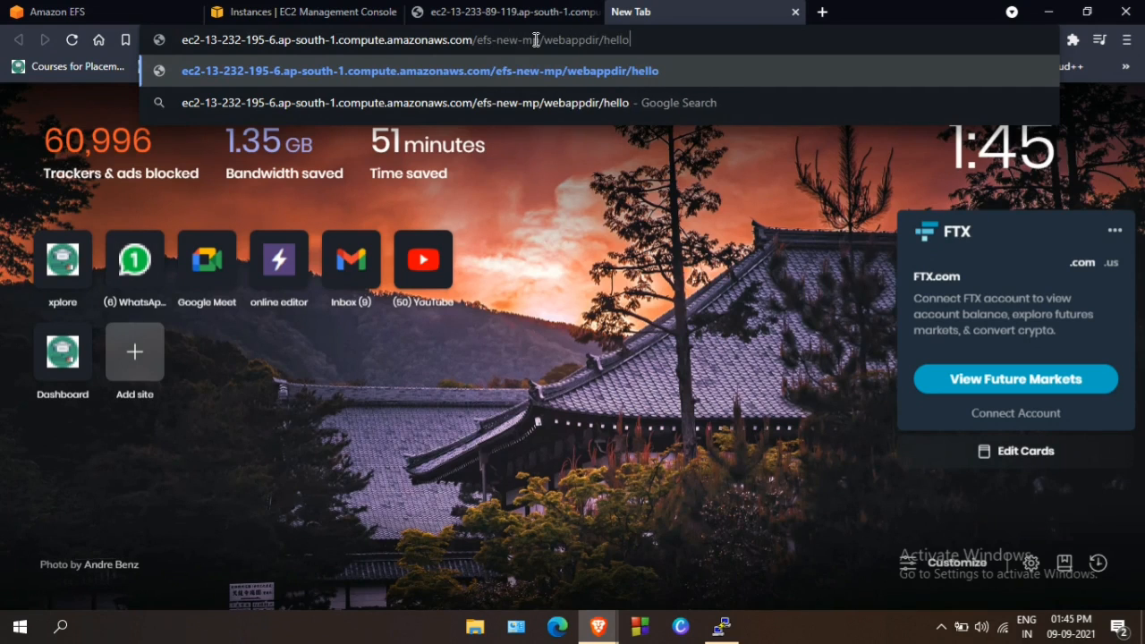
type(".html")
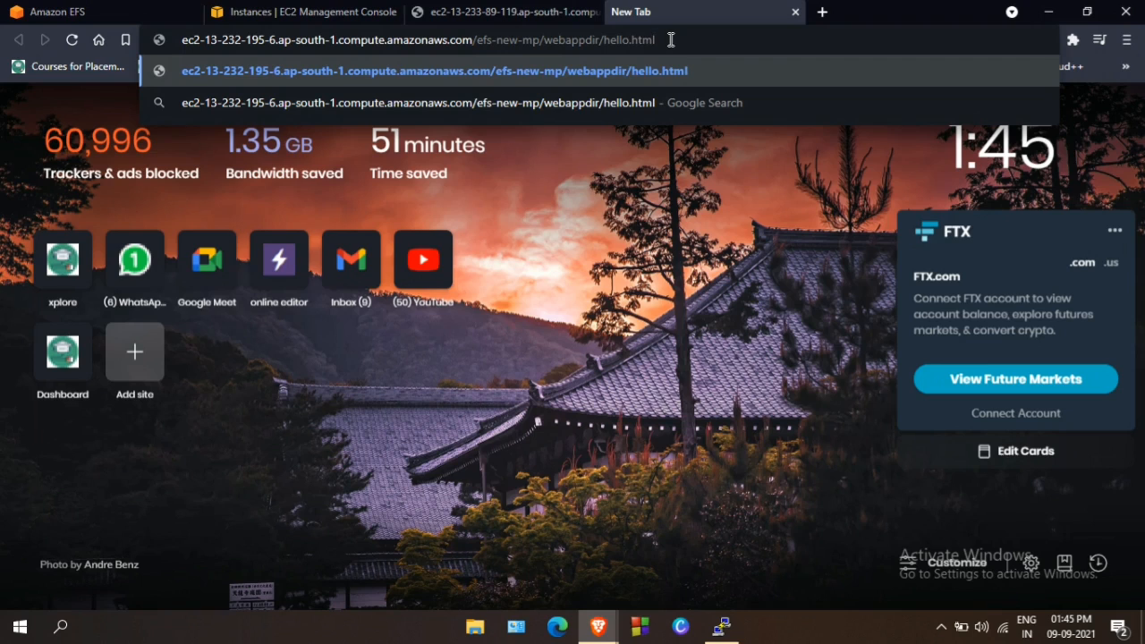
key("Return")
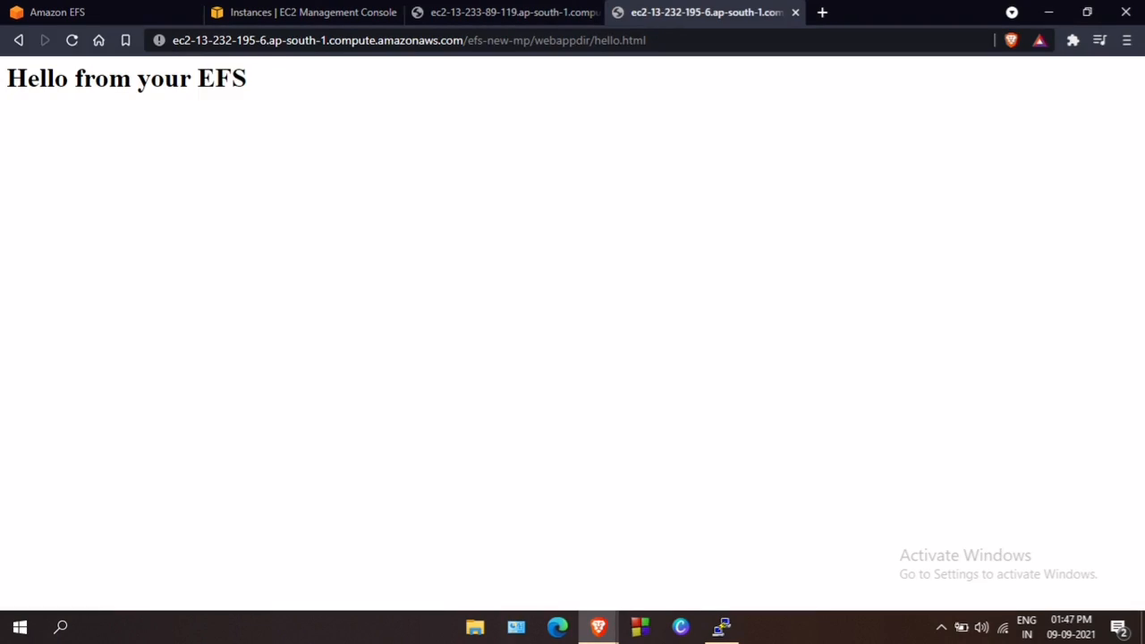
- Terminate both running instances, WebserverEFS and WebserverEFS2, from the EC2 instance list
left_click(304, 12)
left_click(245, 215)
left_click(723, 115)
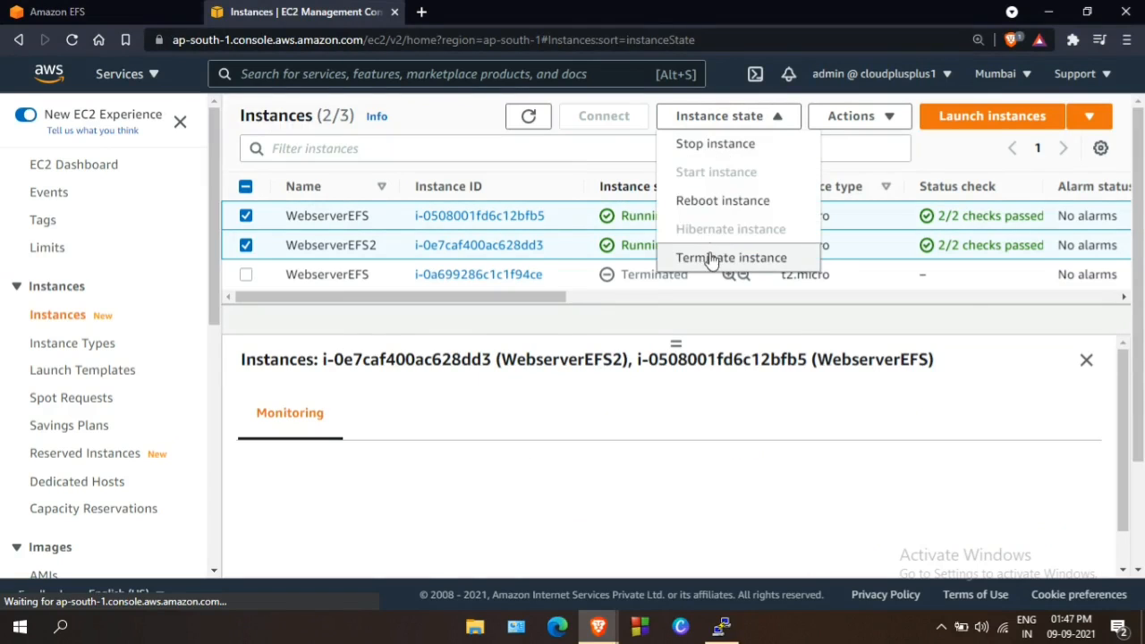
left_click(712, 259)
left_click(882, 497)
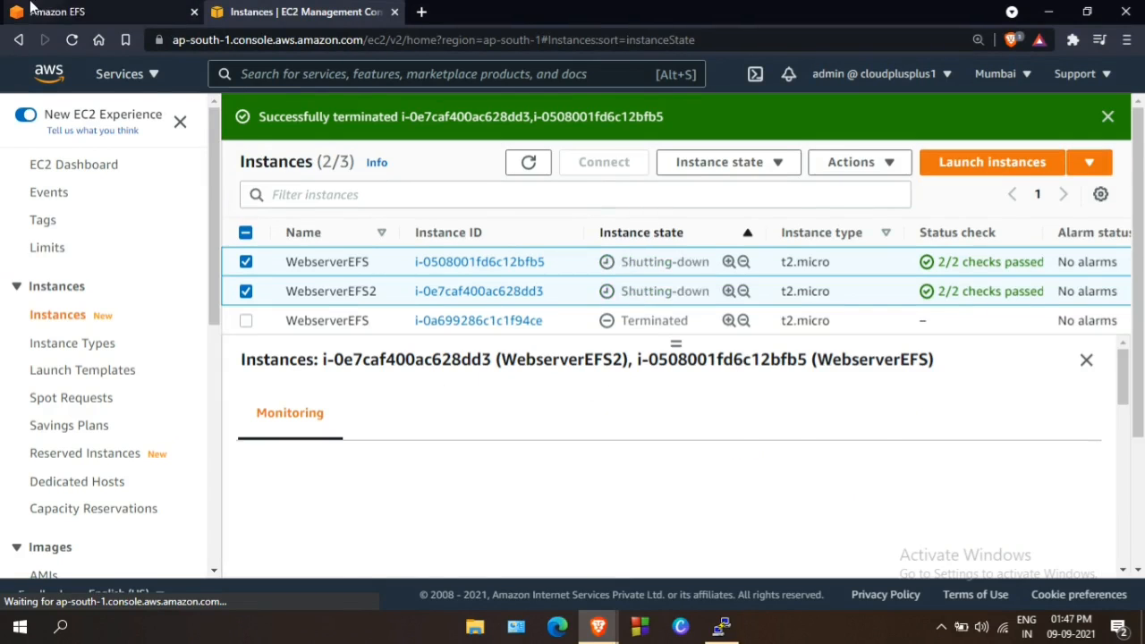
- Delete the MyEFS file system in Amazon EFS, confirming with its ID fs-255b52f4
left_click(31, 12)
left_click(947, 249)
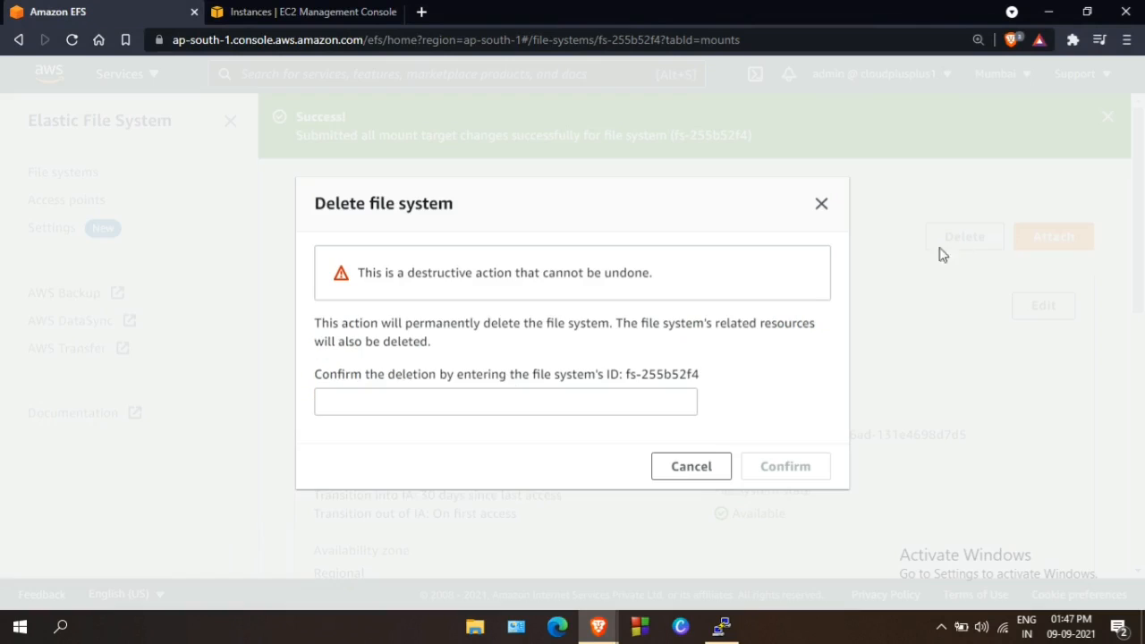
left_click(447, 402)
left_click_drag(625, 374, 705, 374)
key("ctrl+c")
left_click(449, 401)
key("ctrl+v")
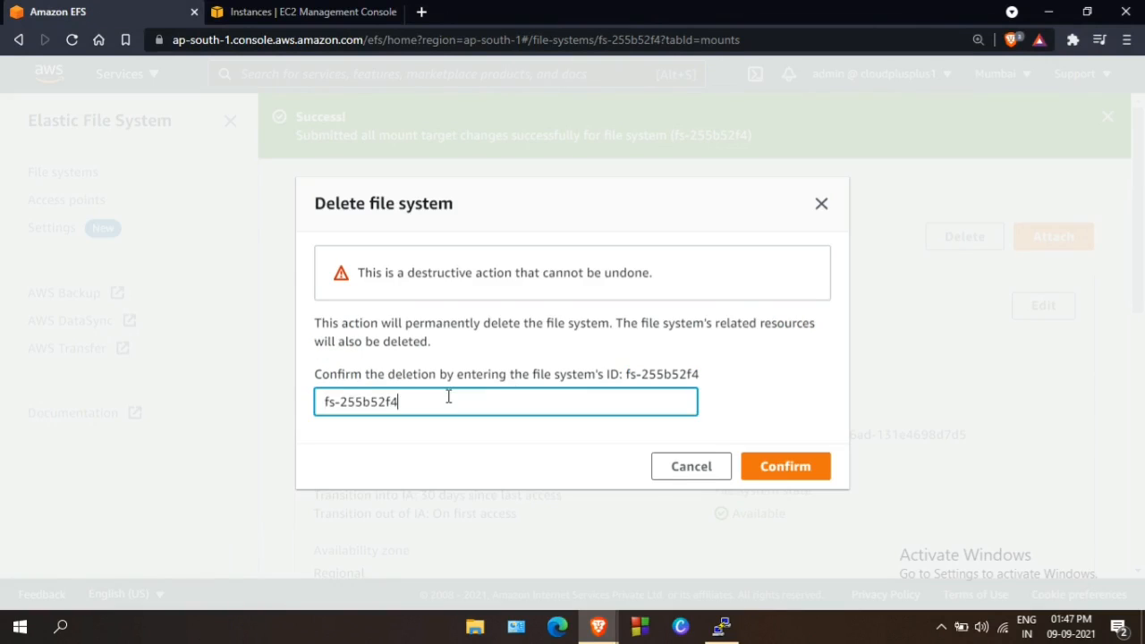
left_click(792, 472)
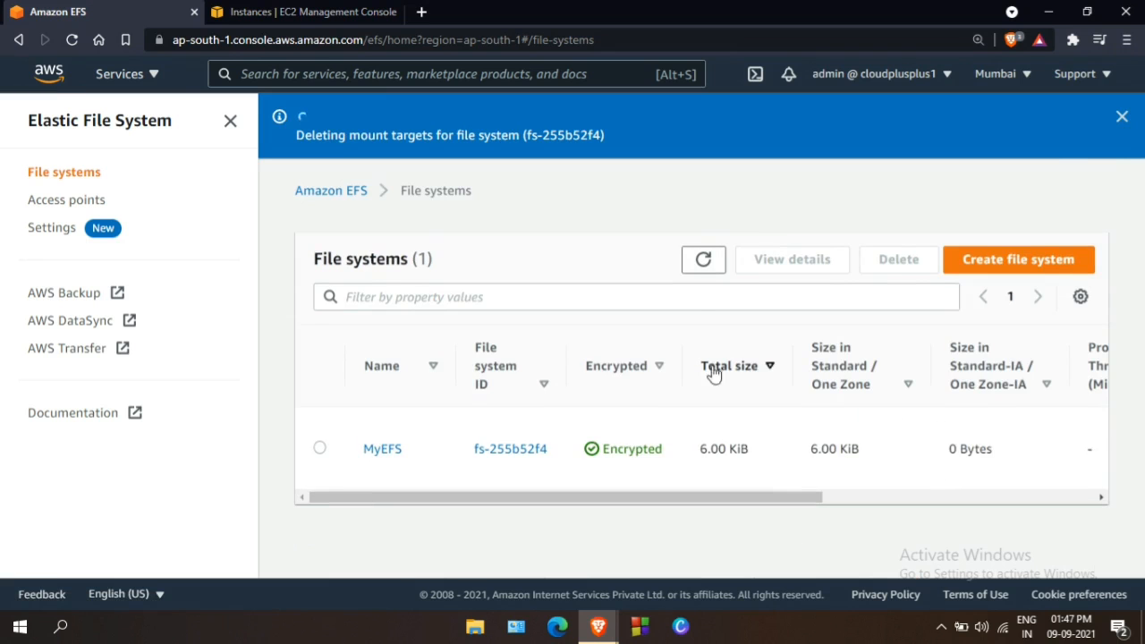